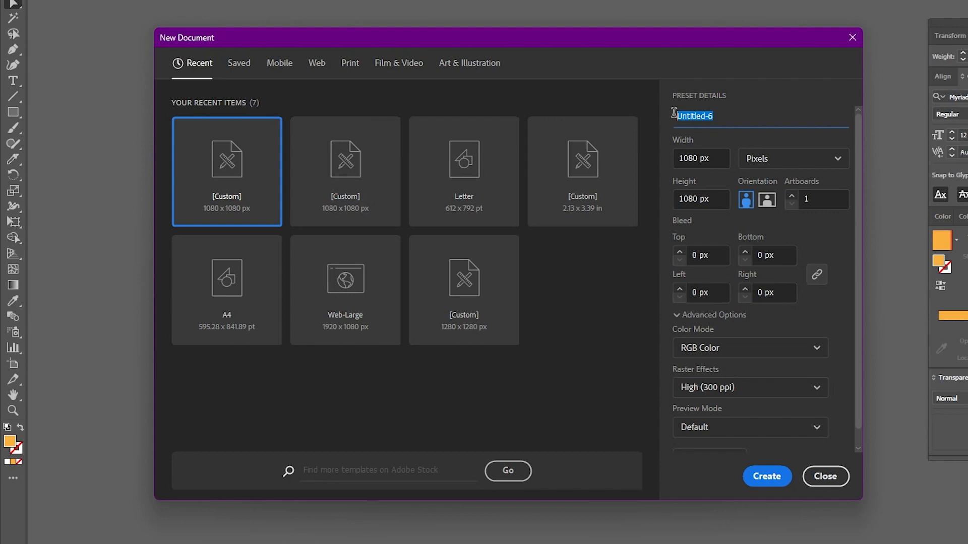
Create a new 1080 x 1080 px document named "3d text".
type("3d tw")
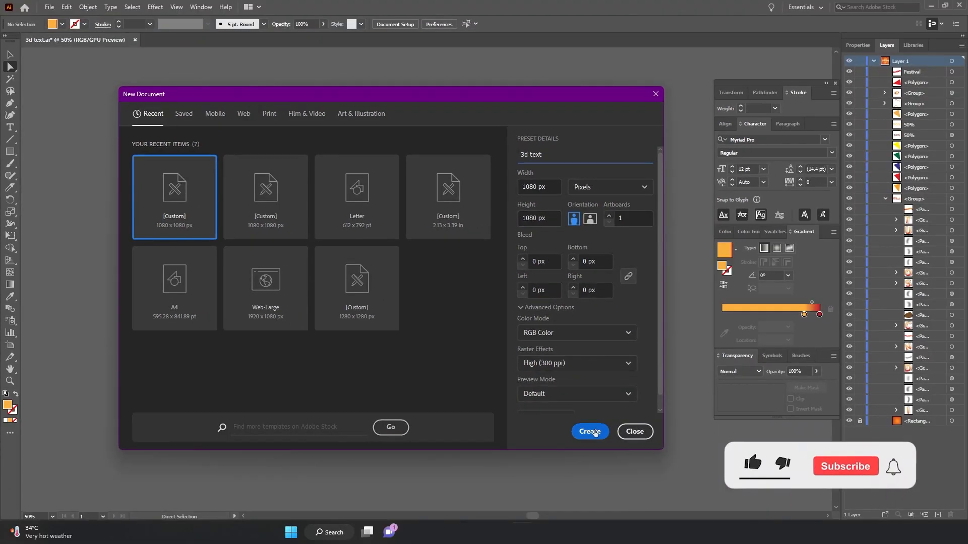
left_click(767, 477)
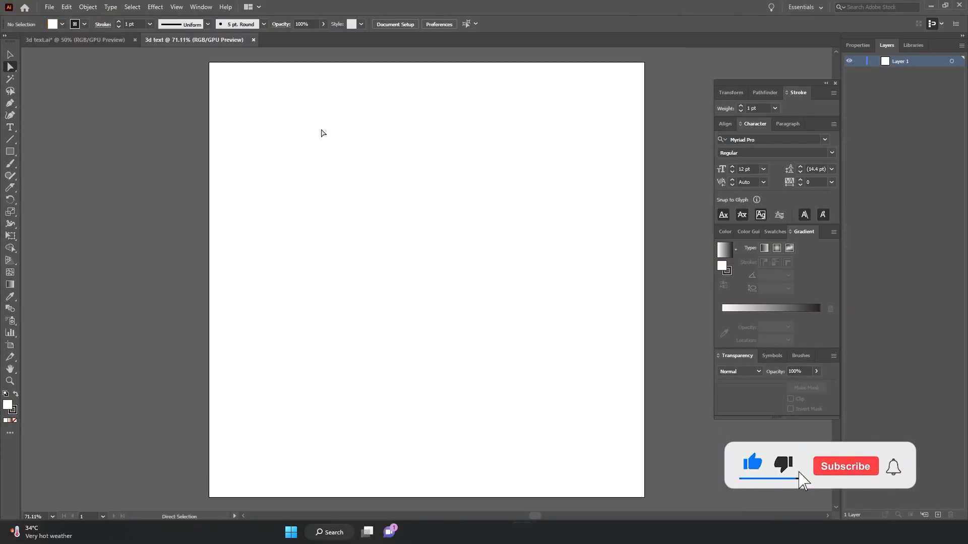
Draw a rectangle covering the whole artboard and give it a gradient fill.
key("ctrl+minus")
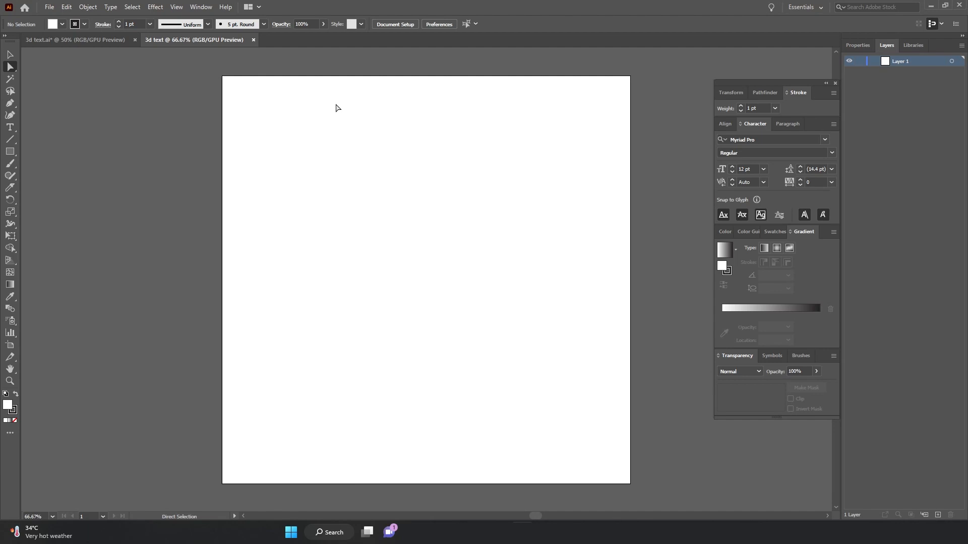
left_click(11, 152)
left_click_drag(221, 76, 631, 484)
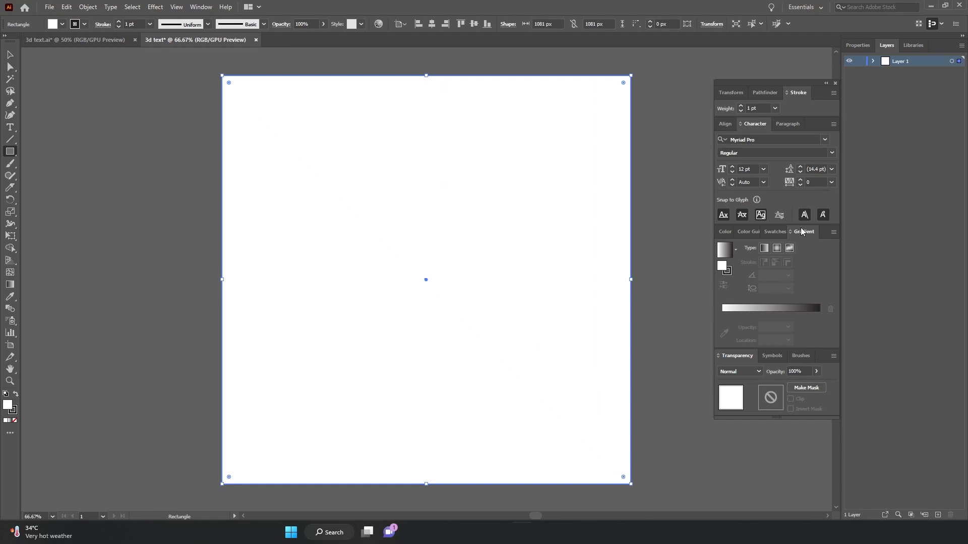
left_click(775, 309)
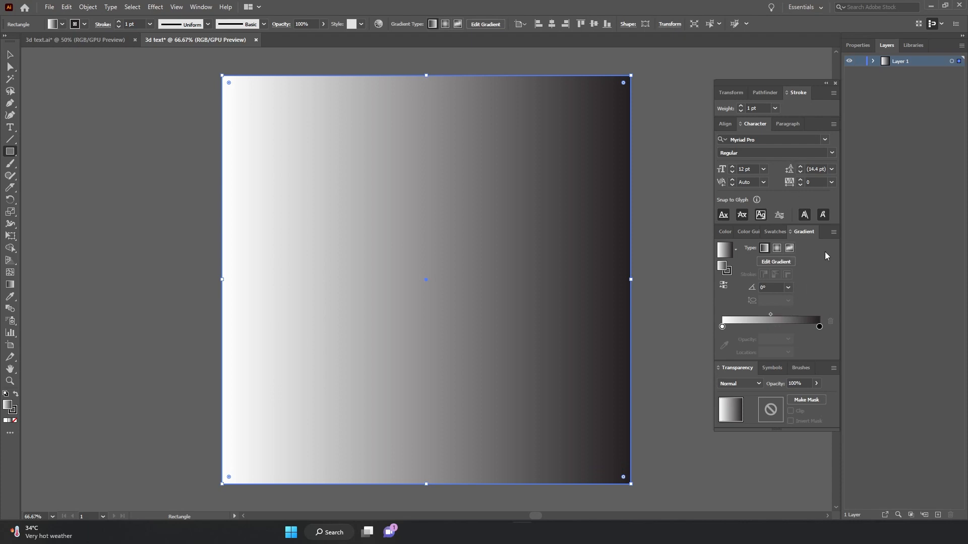
Set the gradient's start stop to orange and its end stop to red.
left_click(201, 7)
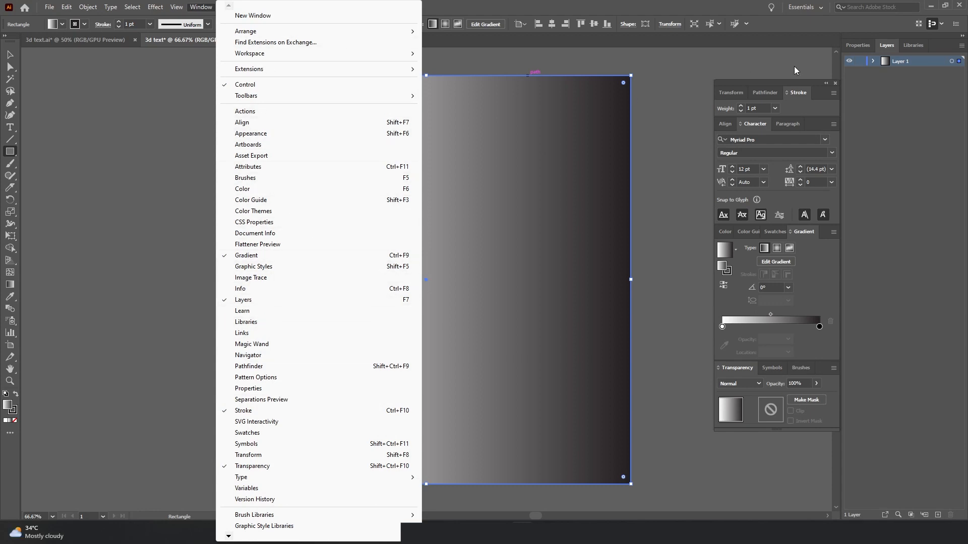
left_click(790, 93)
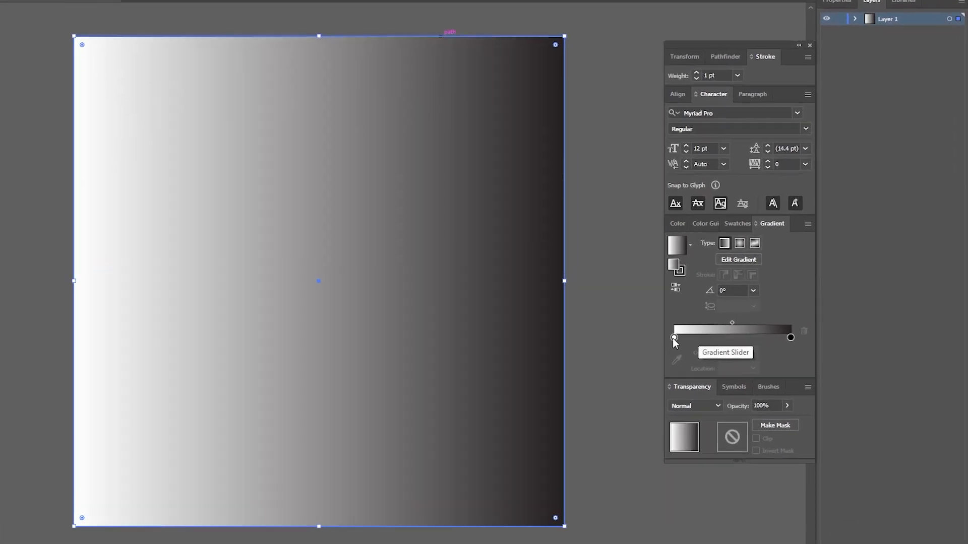
left_click(722, 327)
double_click(722, 327)
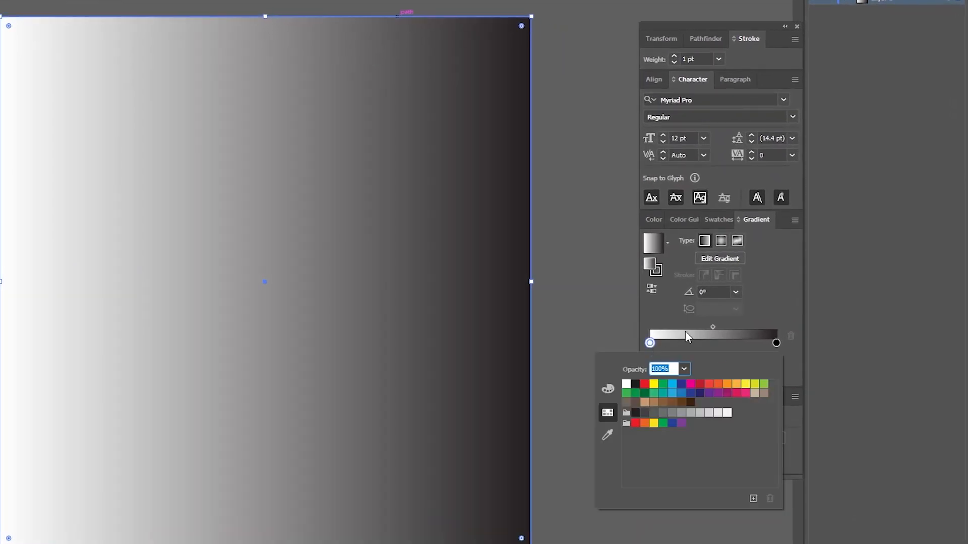
left_click(727, 384)
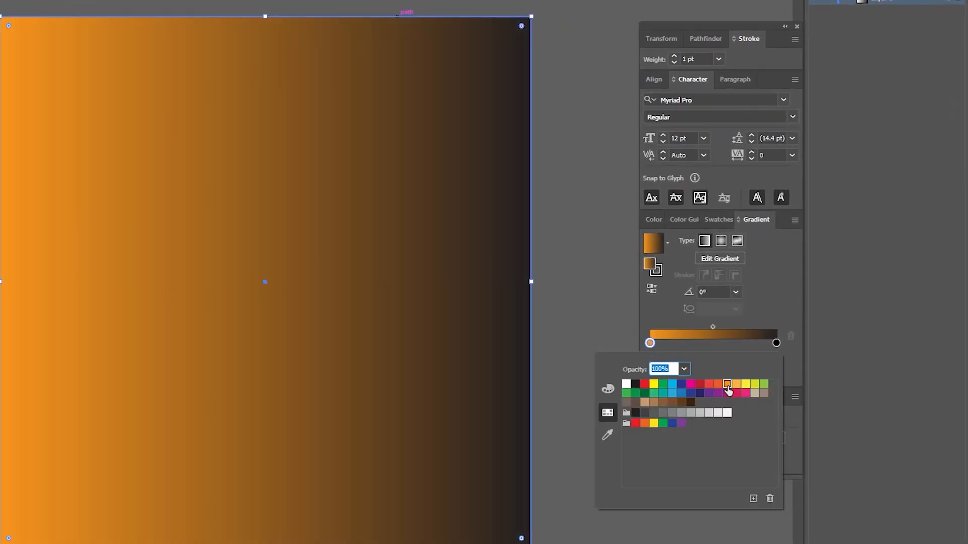
left_click(776, 344)
double_click(776, 345)
left_click(700, 386)
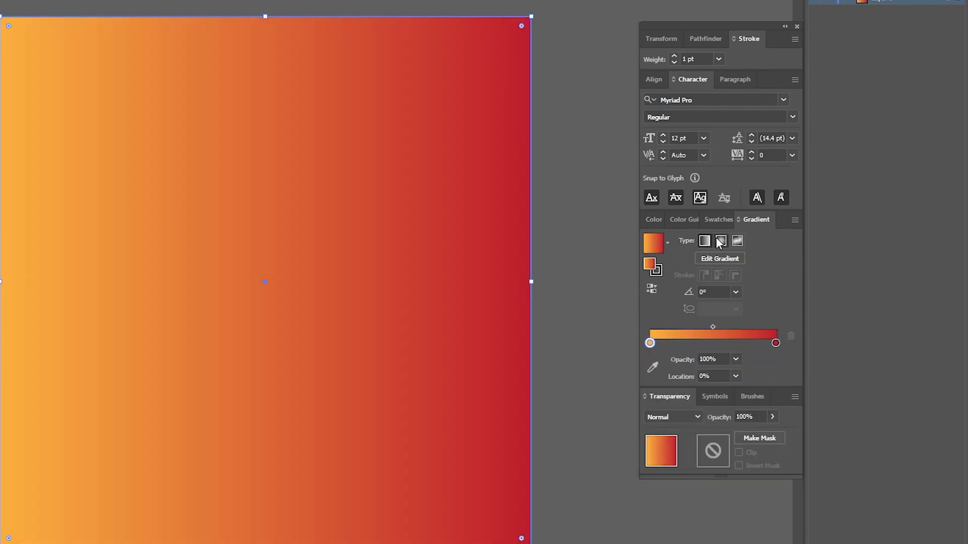
Switch the gradient to radial and adjust its direction with the Gradient tool, then fit the artboard in view.
left_click(721, 242)
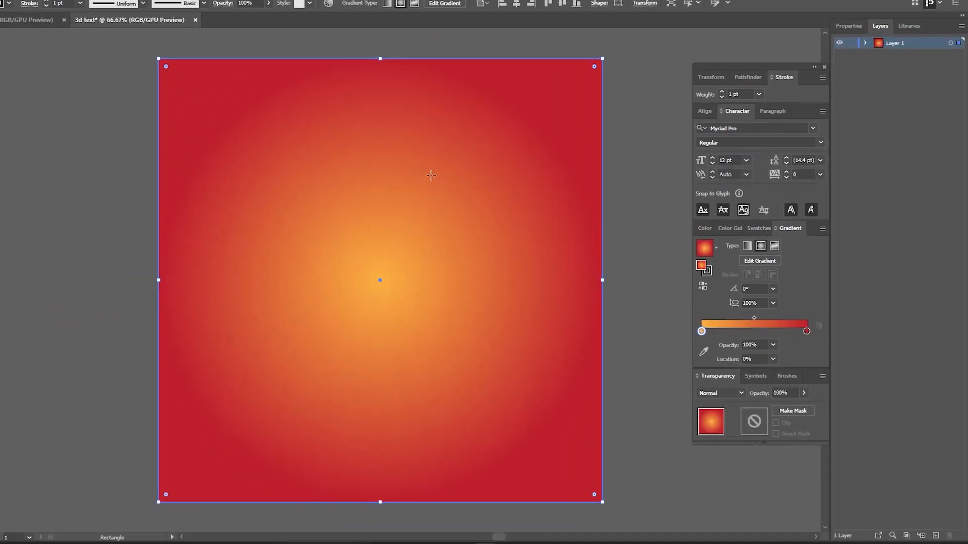
left_click(10, 284)
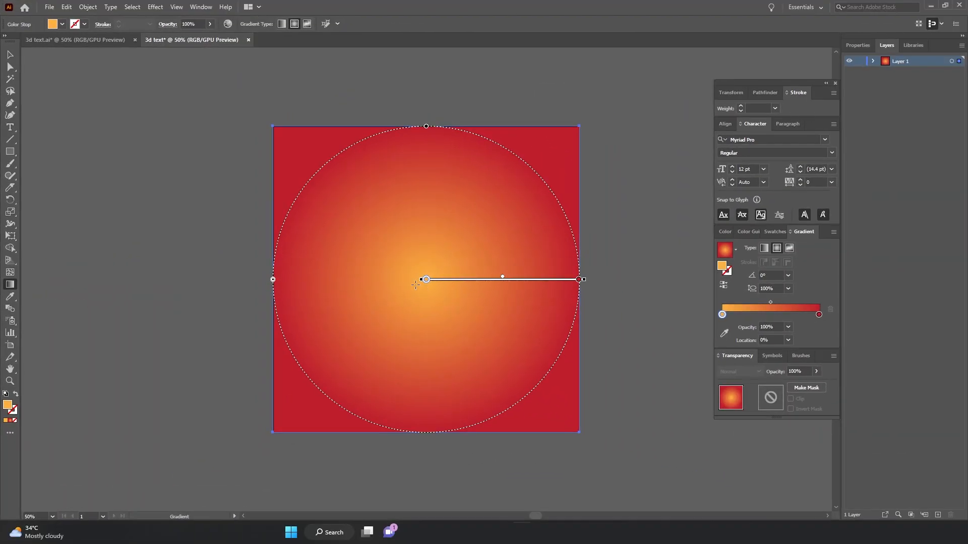
left_click_drag(446, 281, 409, 74)
key("v")
key("ctrl+0")
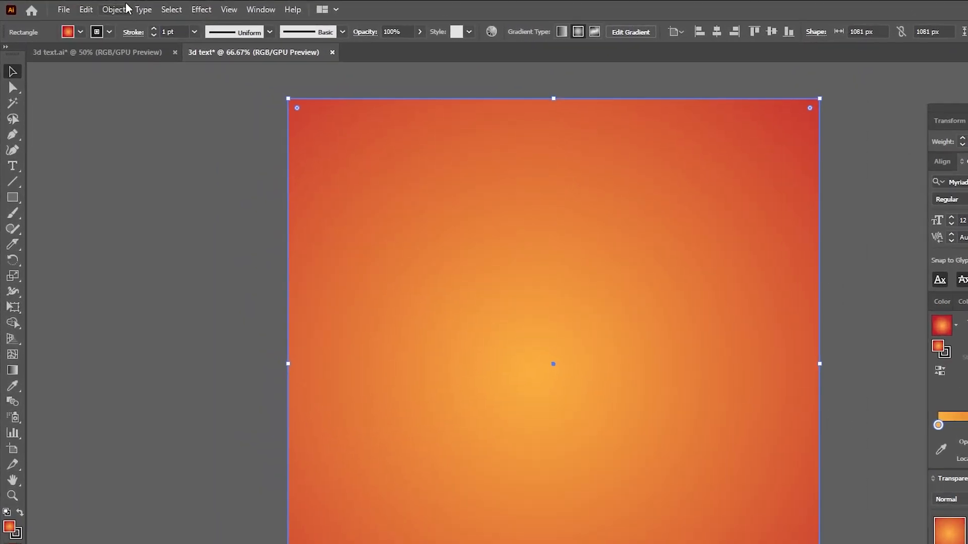
Lock the background rectangle.
left_click(115, 9)
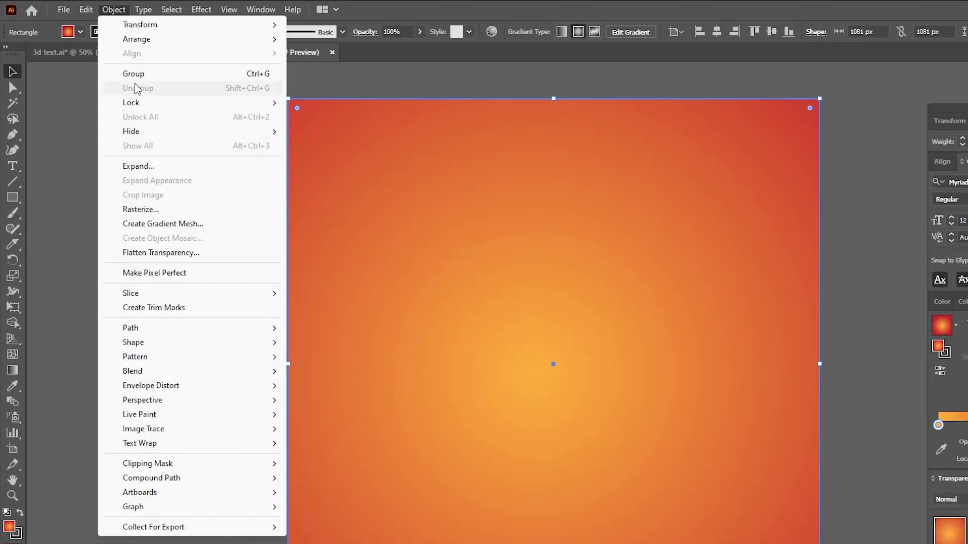
mouse_move(179, 107)
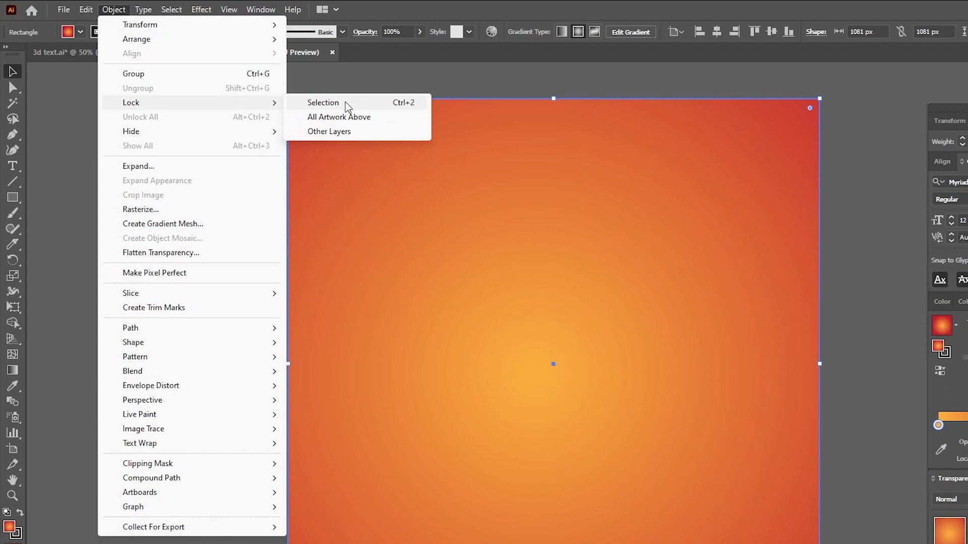
left_click(346, 104)
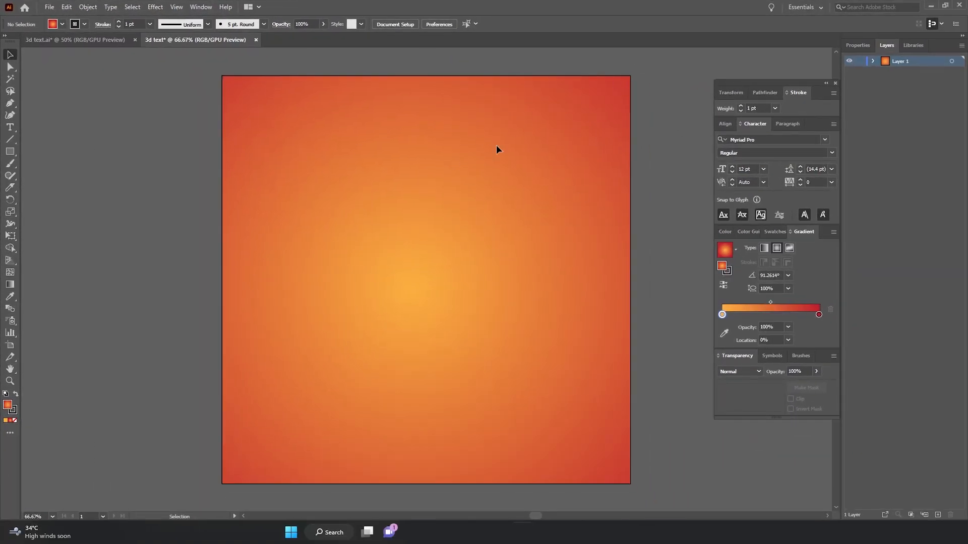
Add the text "DISCOUNT" on the artboard with the Type tool.
left_click(10, 128)
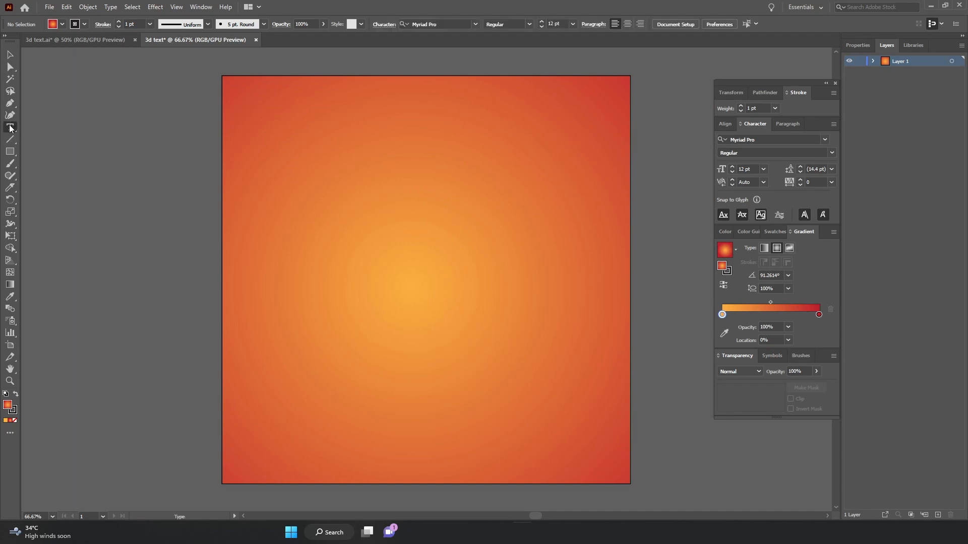
left_click(353, 239)
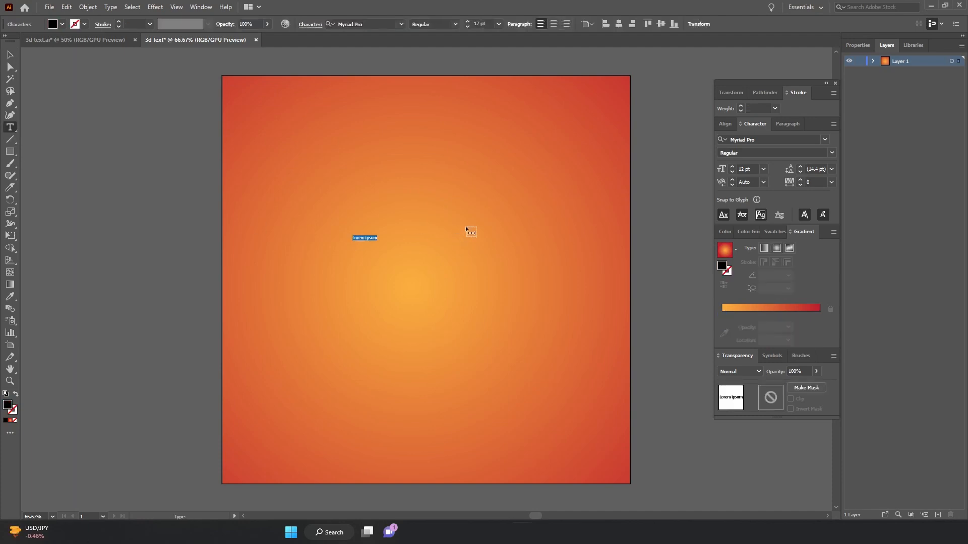
type("DISCOUNT")
key("Escape")
Scale the text up to span most of the artboard and move it near the centre.
left_click_drag(374, 234, 623, 135)
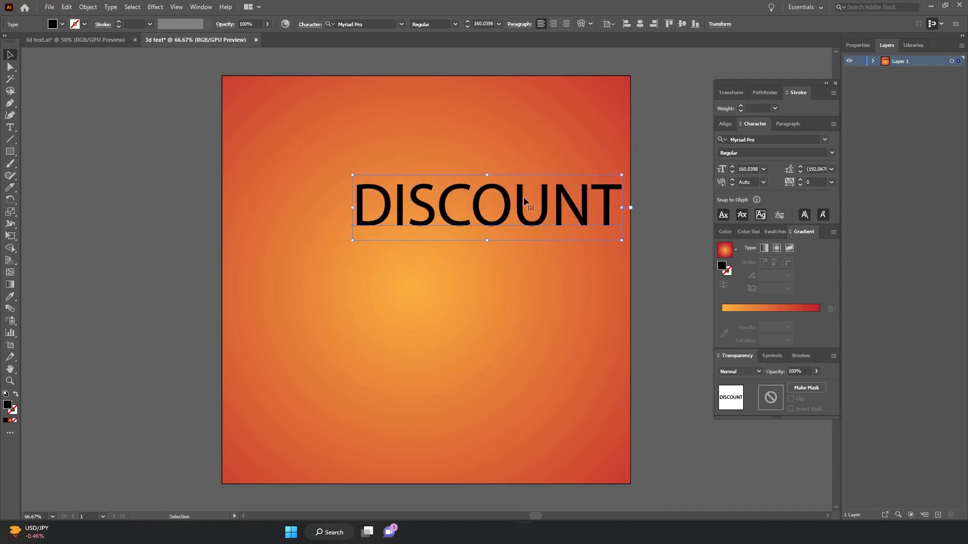
left_click_drag(523, 197, 460, 235)
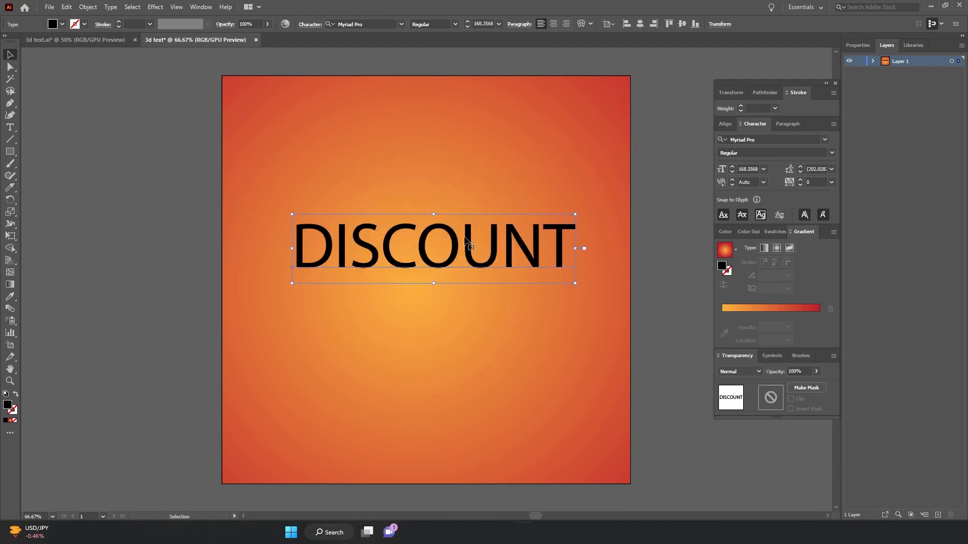
Change the text's font to Gotham-Black.
left_click(767, 140)
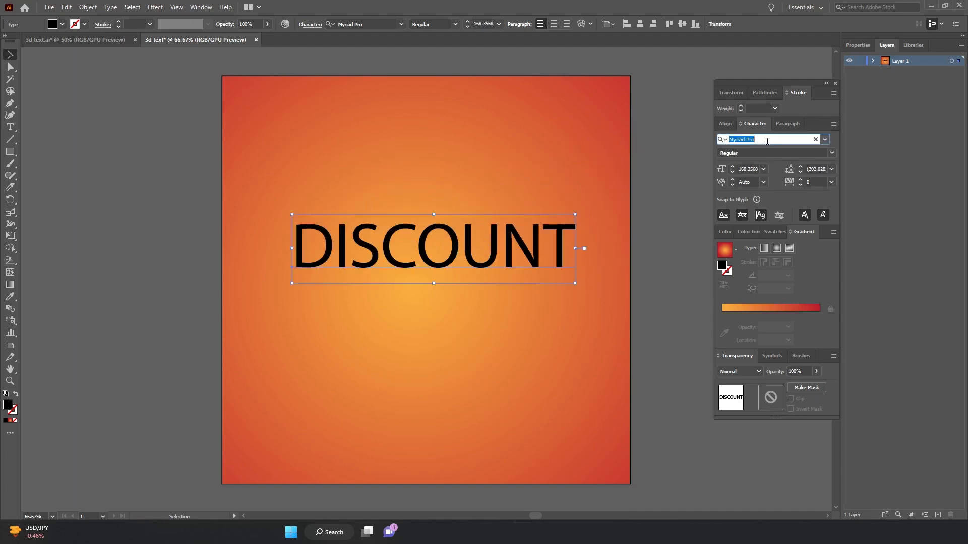
type("gotham")
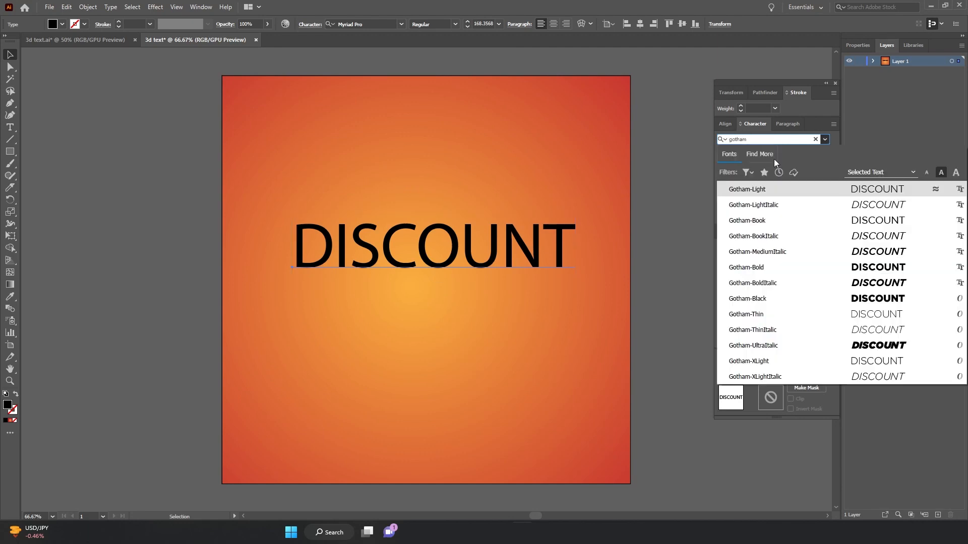
left_click(831, 302)
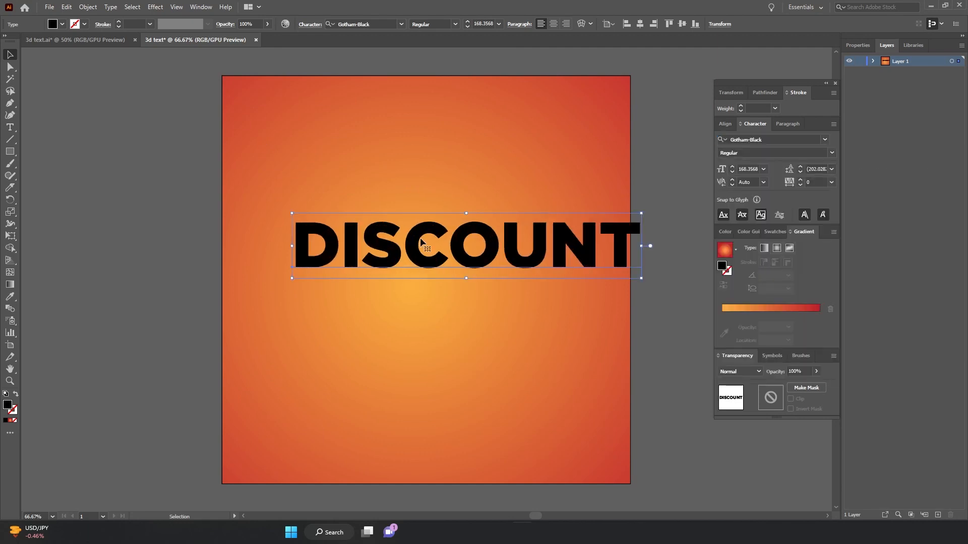
Re-centre the text on the artboard and fill it with white.
left_click_drag(421, 242, 388, 242)
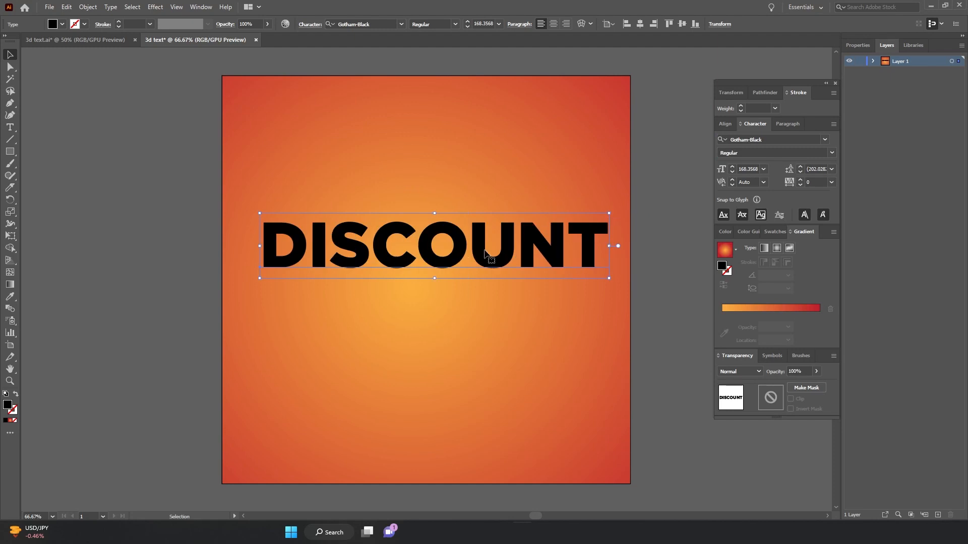
left_click_drag(486, 252, 483, 267)
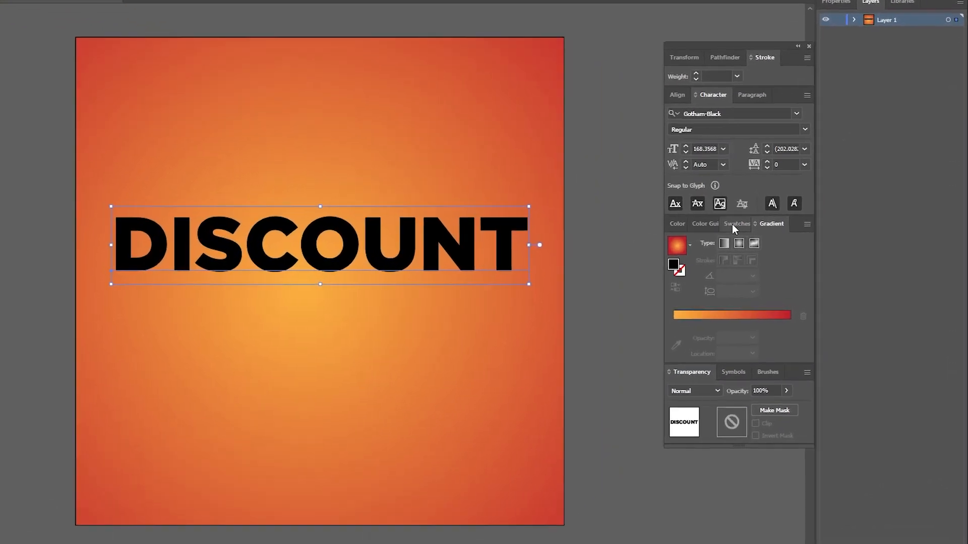
left_click(772, 233)
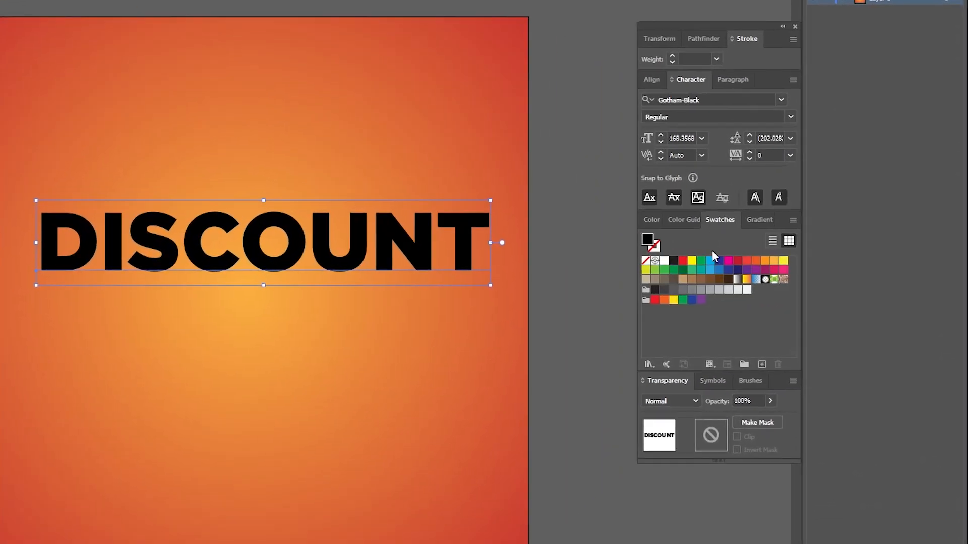
left_click(665, 261)
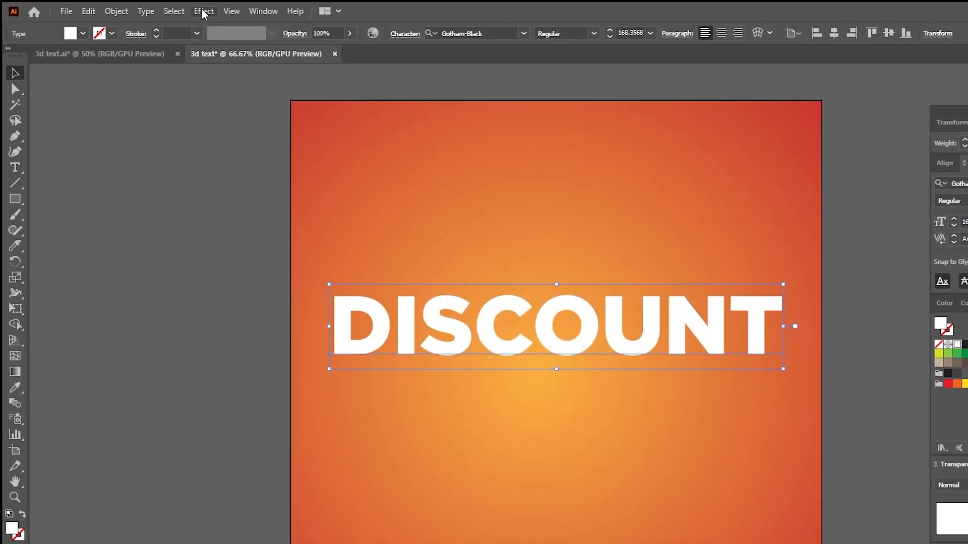
Apply a 3D Extrude & Bevel effect to the text with a custom rotation of -10°, 19°, 0°.
left_click(203, 11)
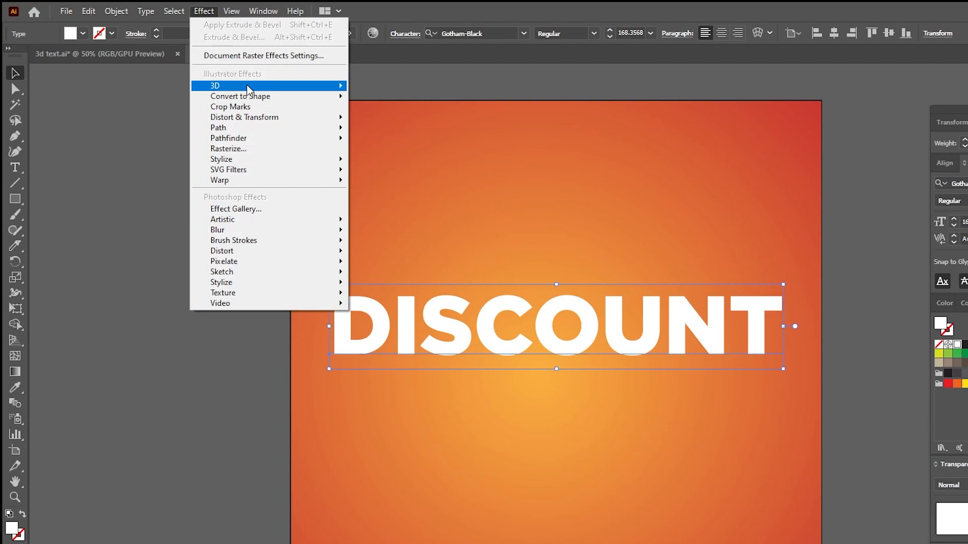
mouse_move(328, 91)
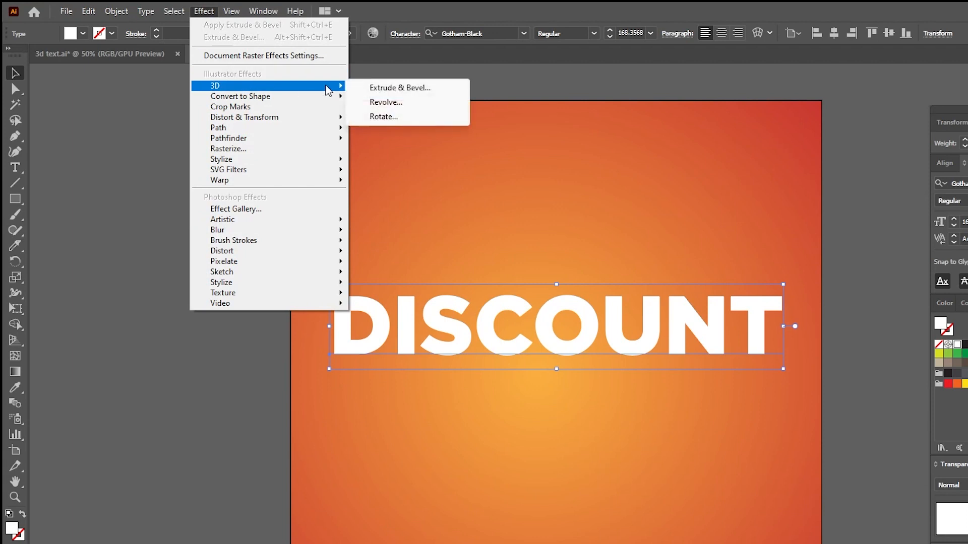
left_click(411, 93)
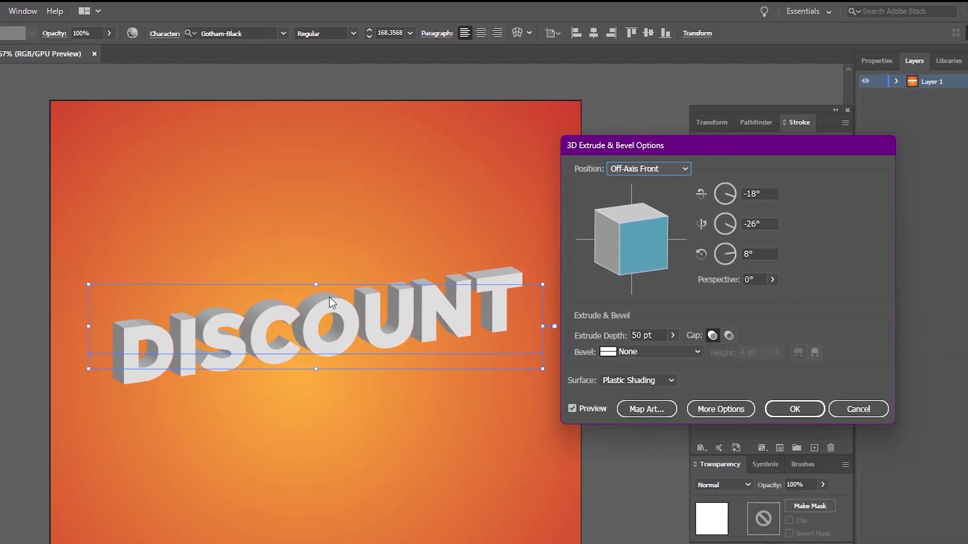
left_click_drag(598, 230, 615, 261)
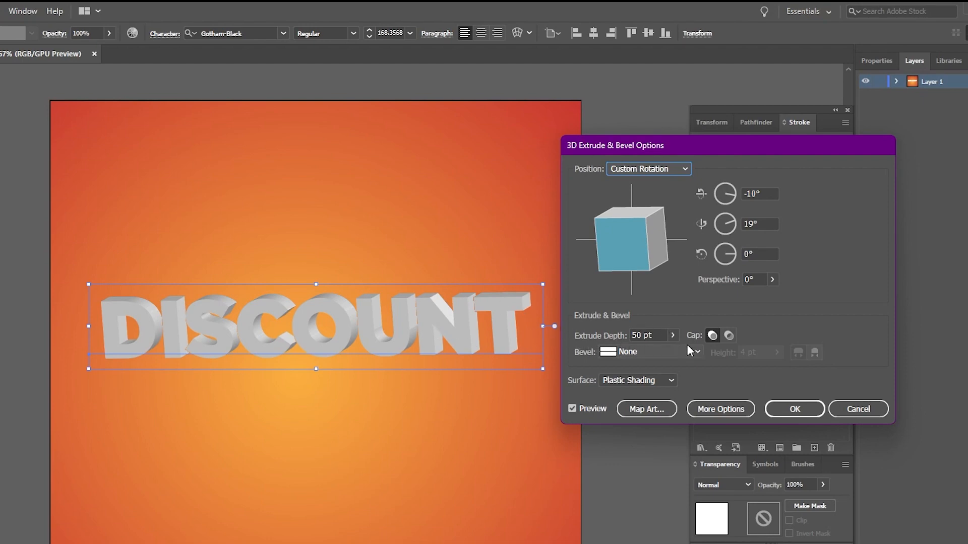
Set the extrude depth to 50 pt with no bevel and apply the effect.
left_click(675, 334)
left_click(638, 351)
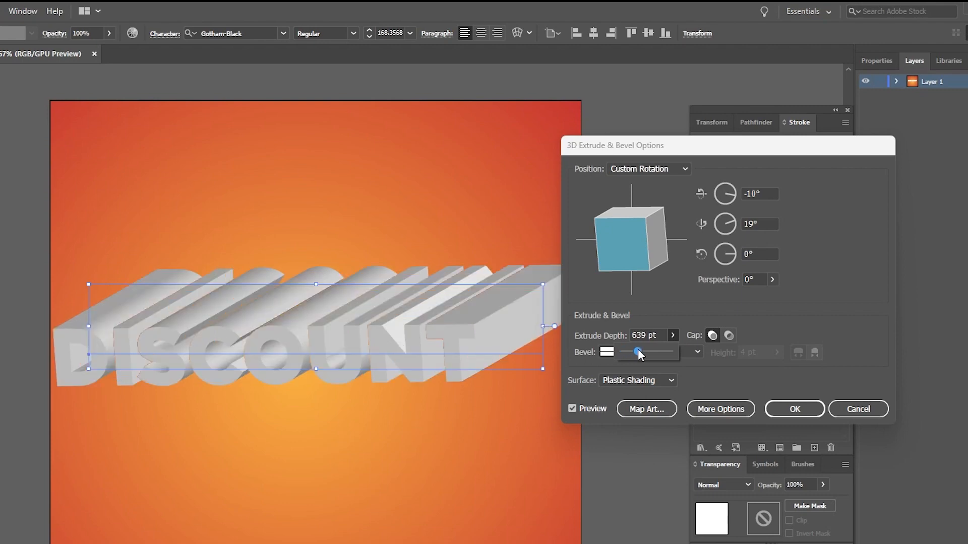
type("50")
left_click(631, 351)
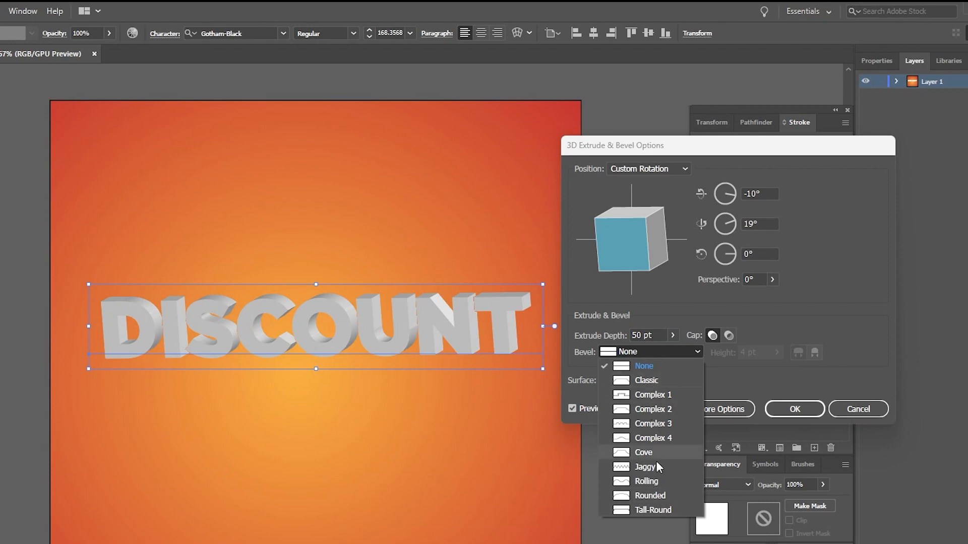
left_click(643, 367)
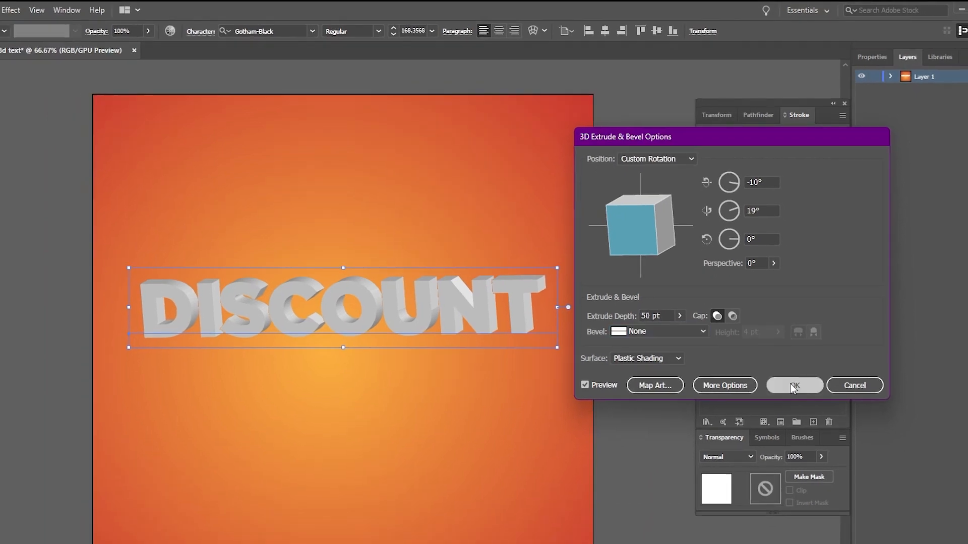
left_click(794, 409)
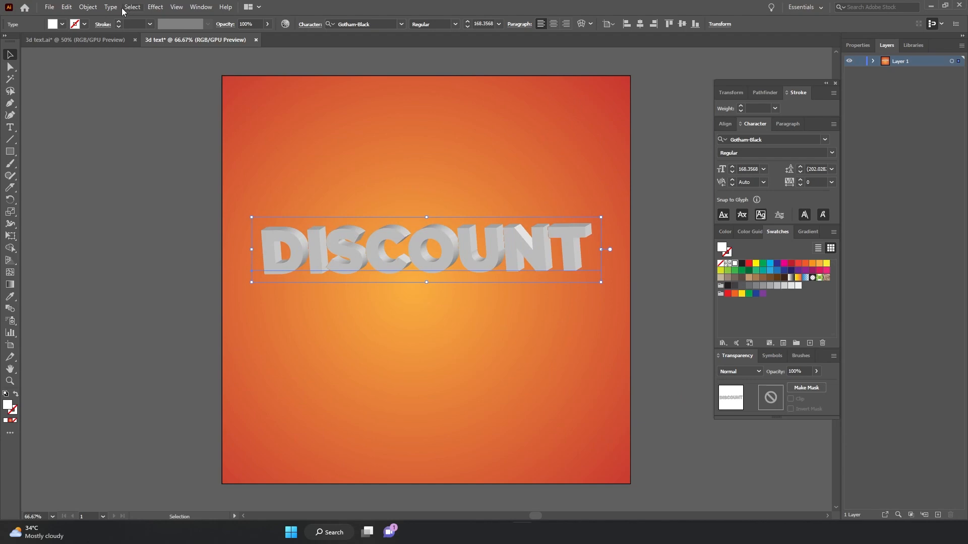
Expand the 3D text's appearance and ungroup the resulting artwork.
left_click(88, 7)
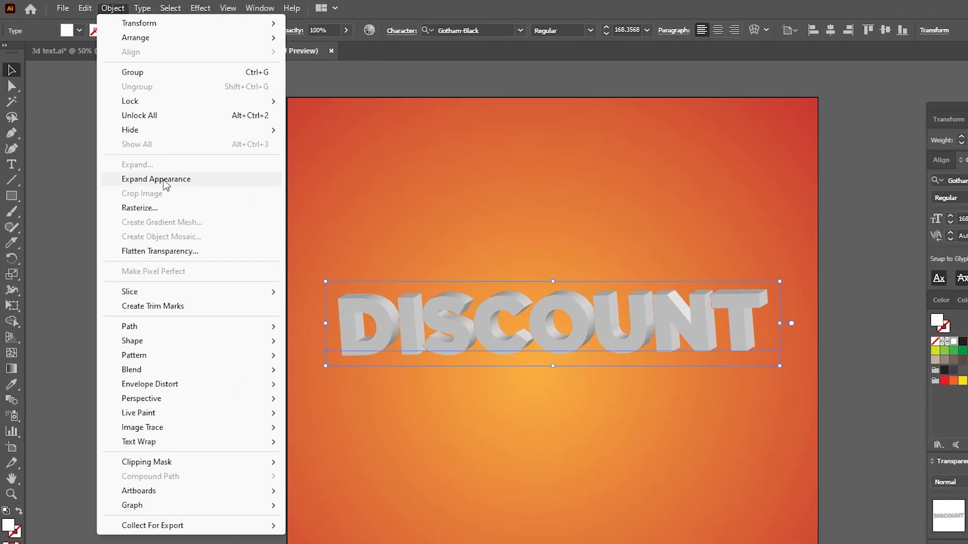
left_click(127, 141)
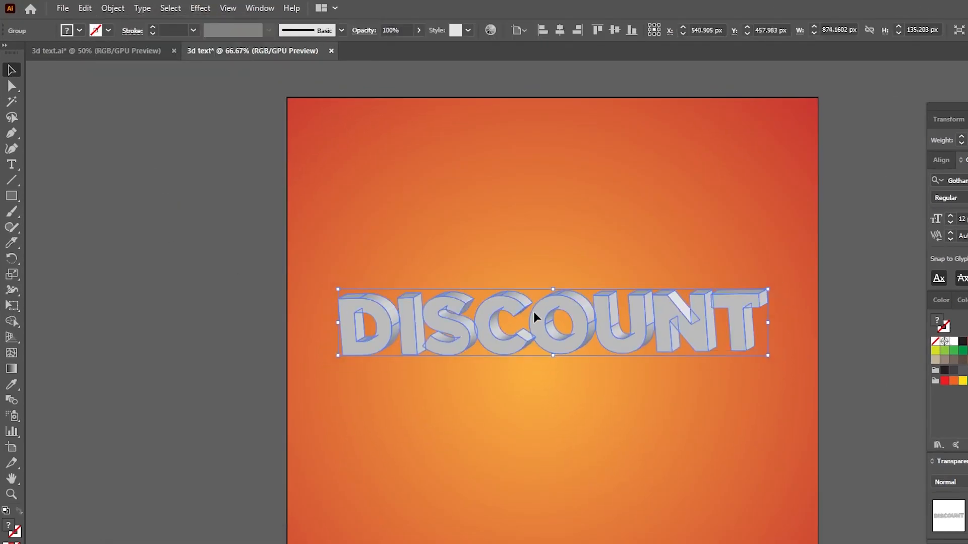
left_click_drag(574, 314, 579, 310)
right_click(578, 310)
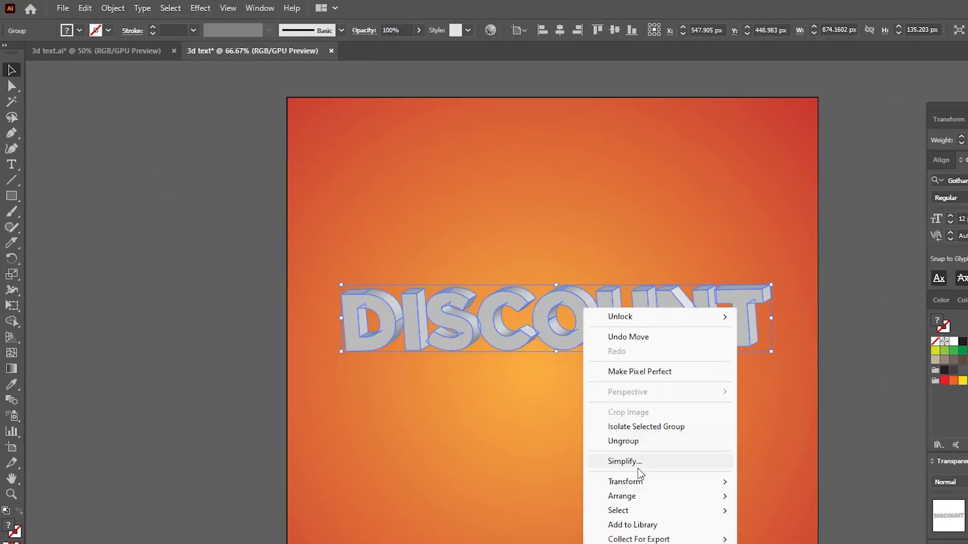
right_click(571, 304)
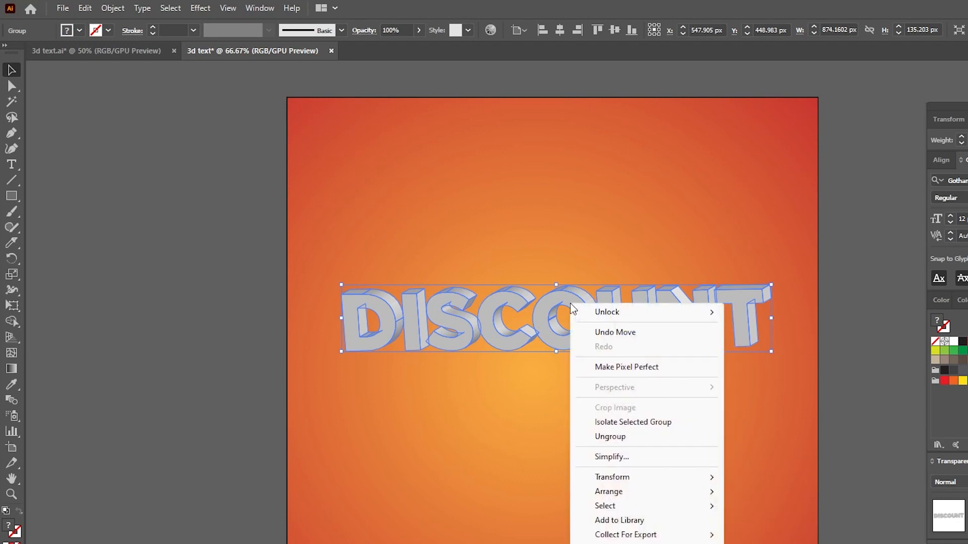
left_click(610, 437)
left_click(564, 210)
left_click_drag(373, 320, 361, 235)
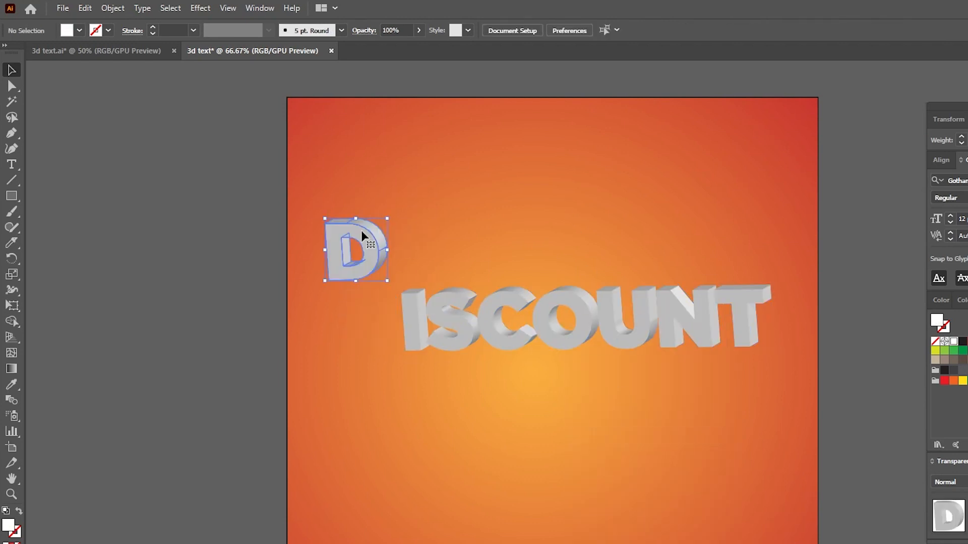
left_click_drag(416, 309, 424, 231)
left_click_drag(471, 302, 493, 243)
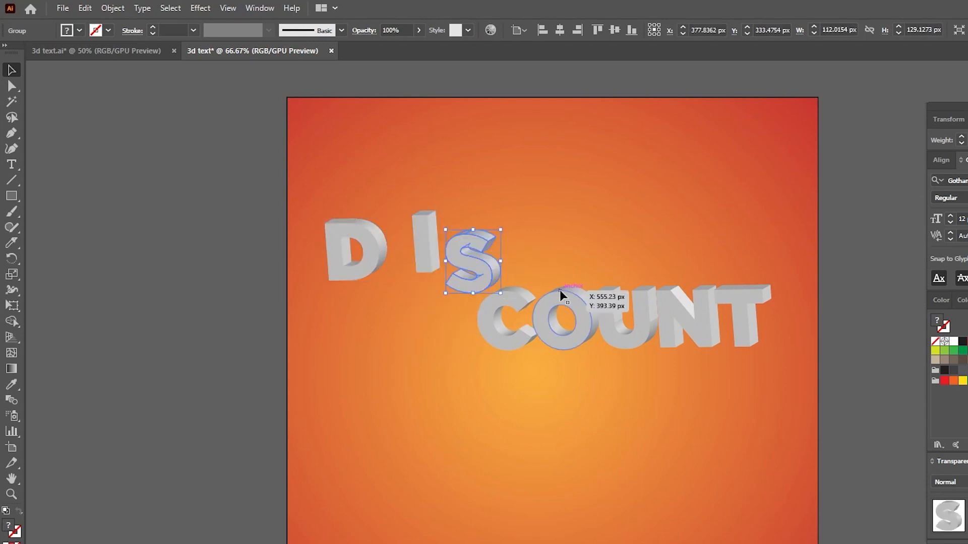
key("ctrl+z")
key("ctrl+z")
key("ctrl+z")
Ungroup the D letter's 3D group.
left_click(398, 239)
left_click(387, 308)
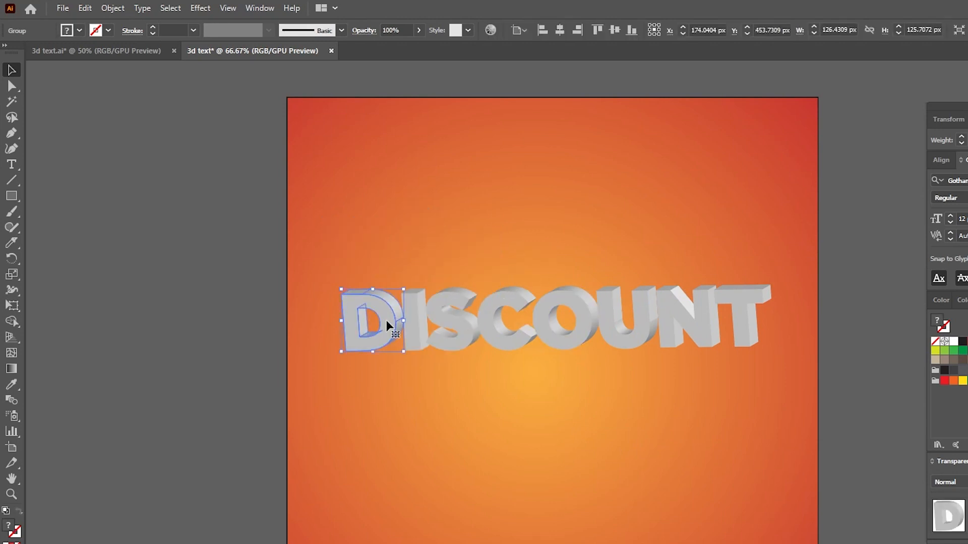
right_click(387, 321)
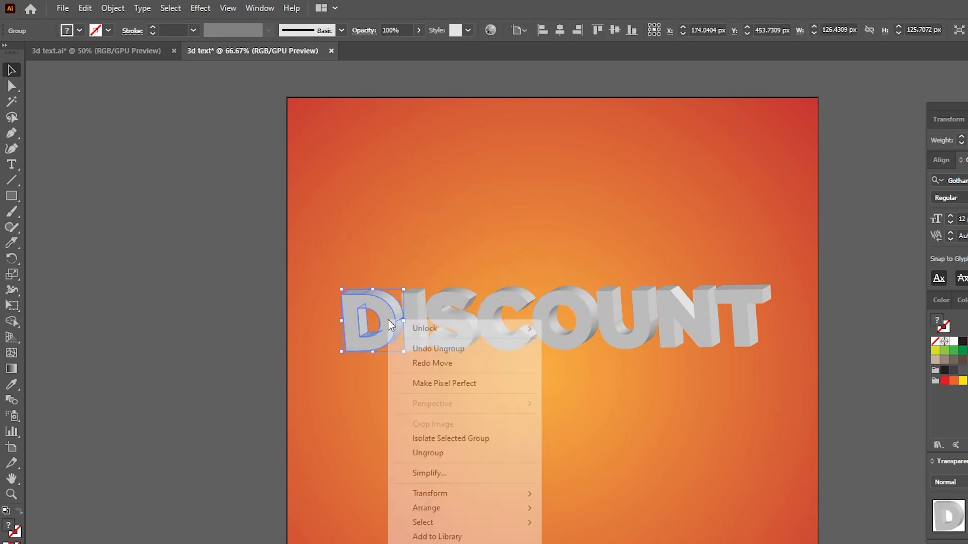
left_click(435, 454)
left_click_drag(369, 309, 356, 316)
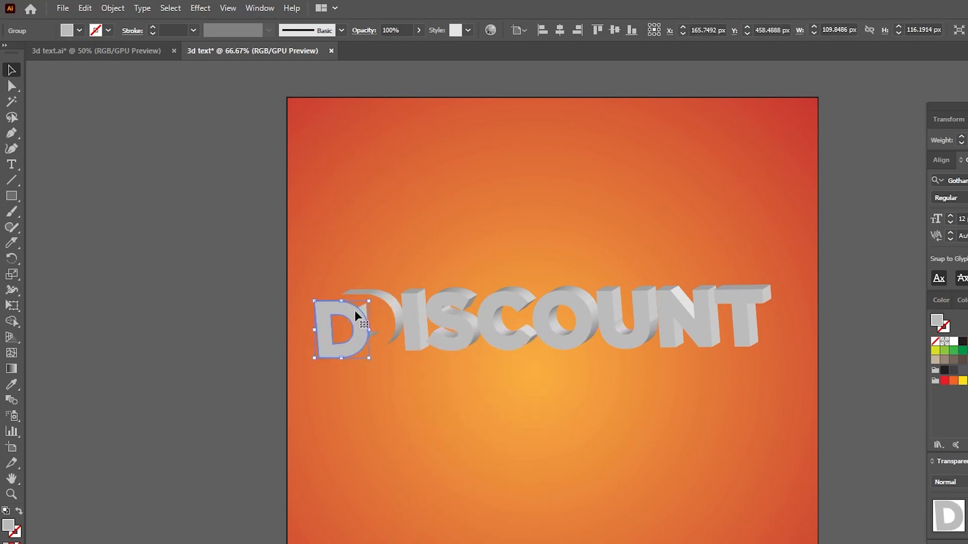
key("ctrl+z")
Ungroup the I, S and C letter groups.
left_click(411, 313)
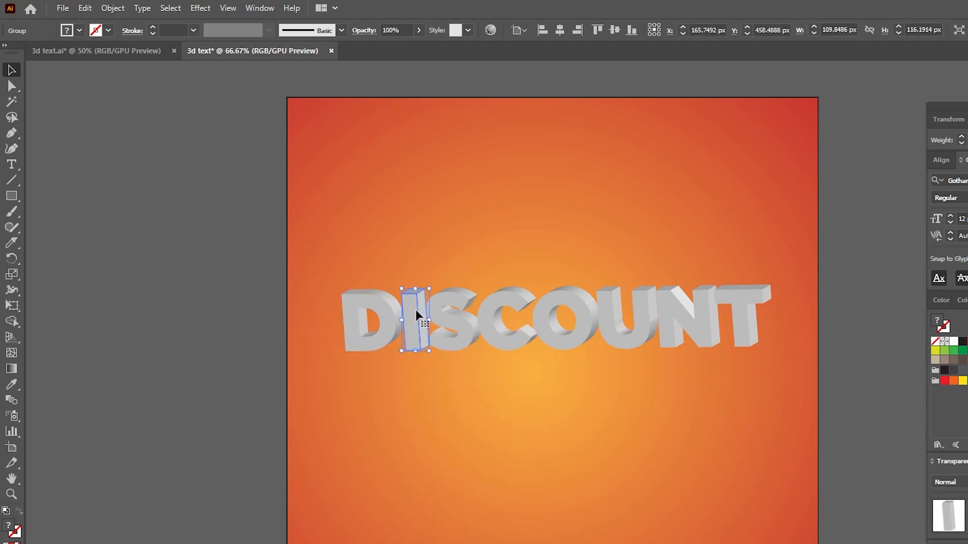
right_click(415, 311)
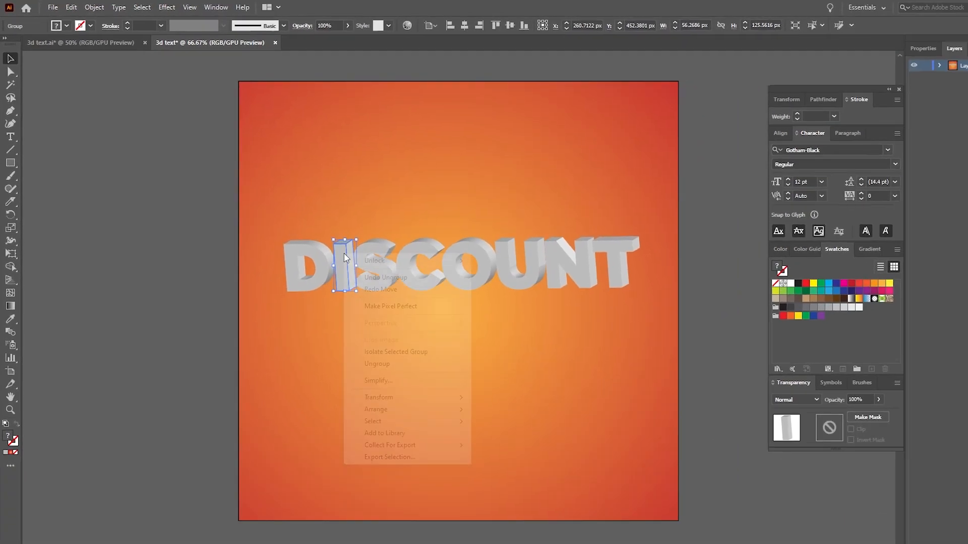
left_click(380, 379)
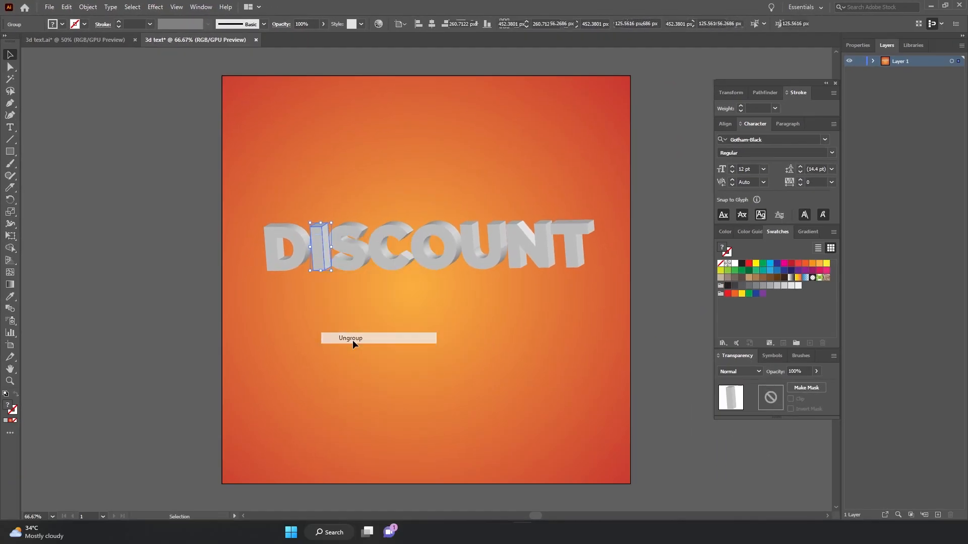
right_click(355, 257)
left_click(385, 358)
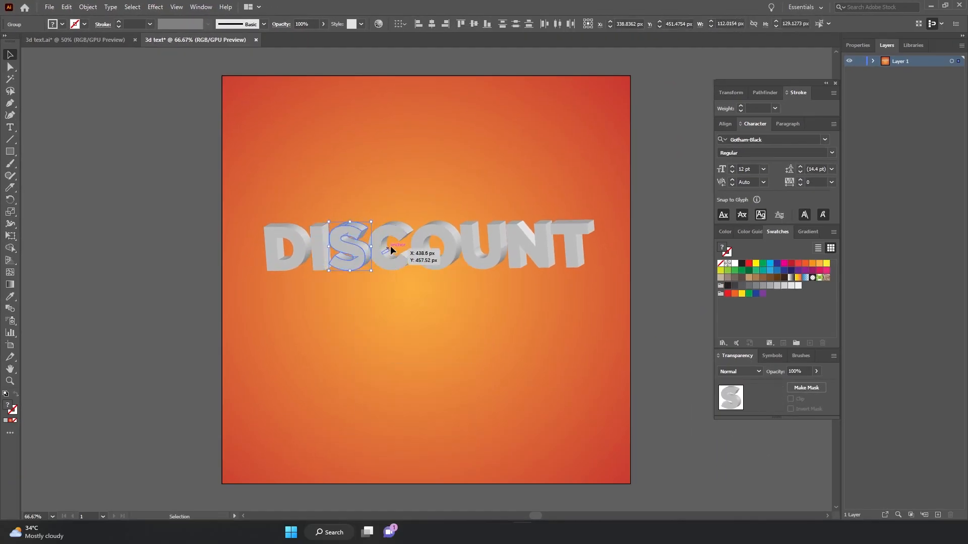
right_click(394, 236)
left_click(432, 333)
Ungroup the remaining O, U, N and T letter groups.
right_click(458, 243)
left_click(488, 341)
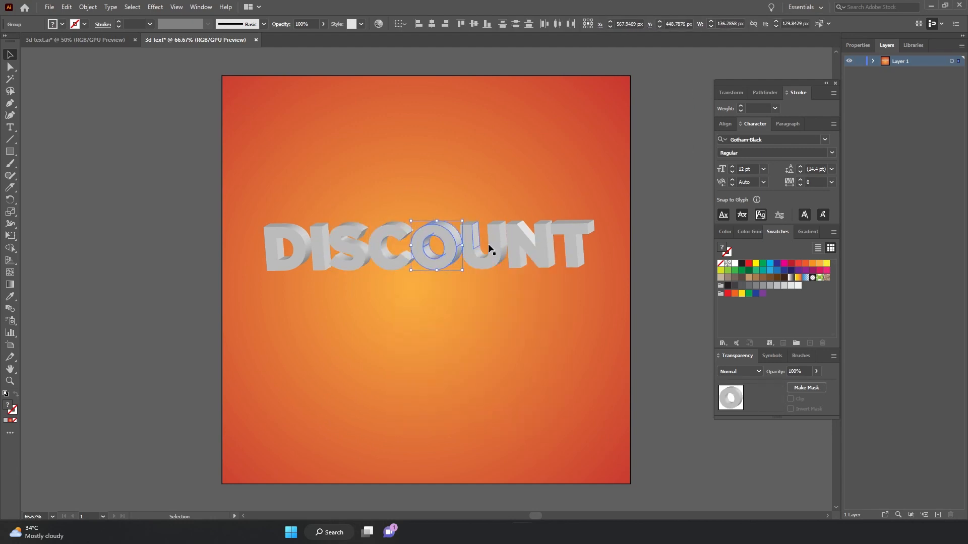
right_click(539, 247)
left_click(575, 345)
right_click(568, 238)
left_click(609, 336)
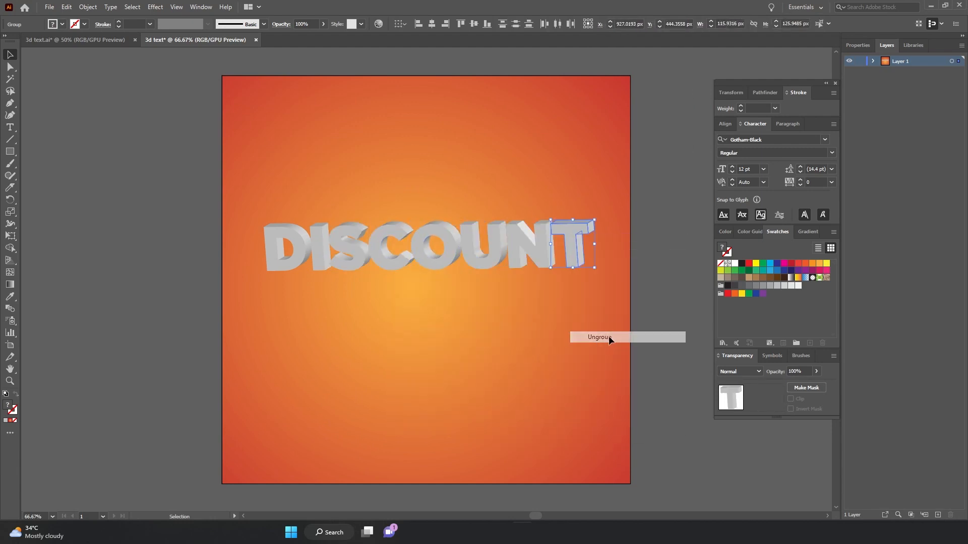
left_click(413, 204)
Select the front face of every letter in the word.
key("ctrl+plus")
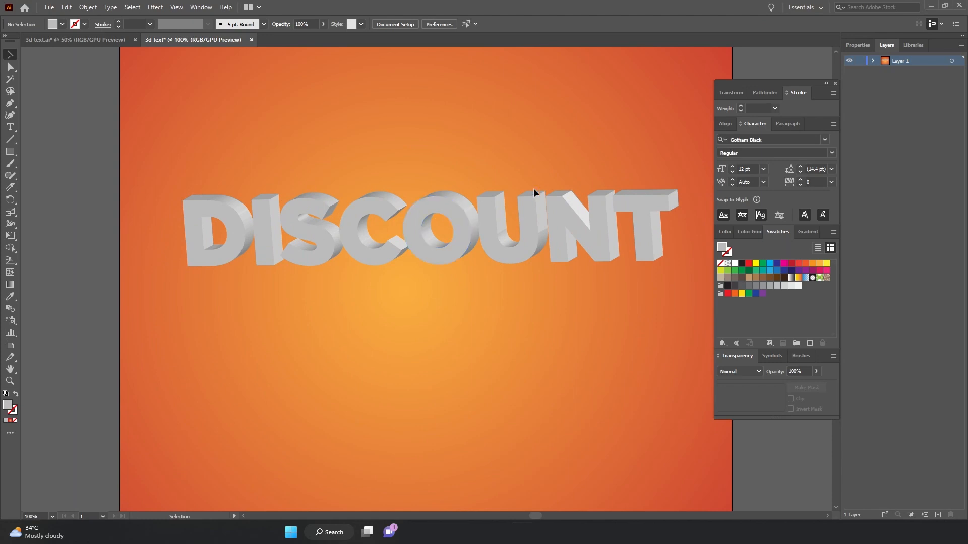
left_click(207, 217)
left_click(270, 171)
left_click(229, 223)
left_click(258, 215, "shift")
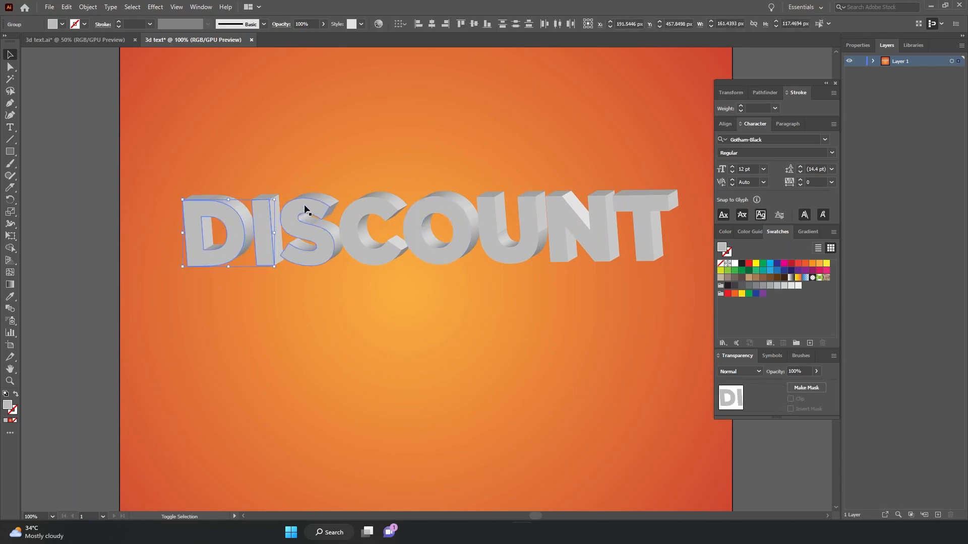
left_click(320, 208, "shift")
left_click(372, 209, "shift")
left_click(429, 209, "shift")
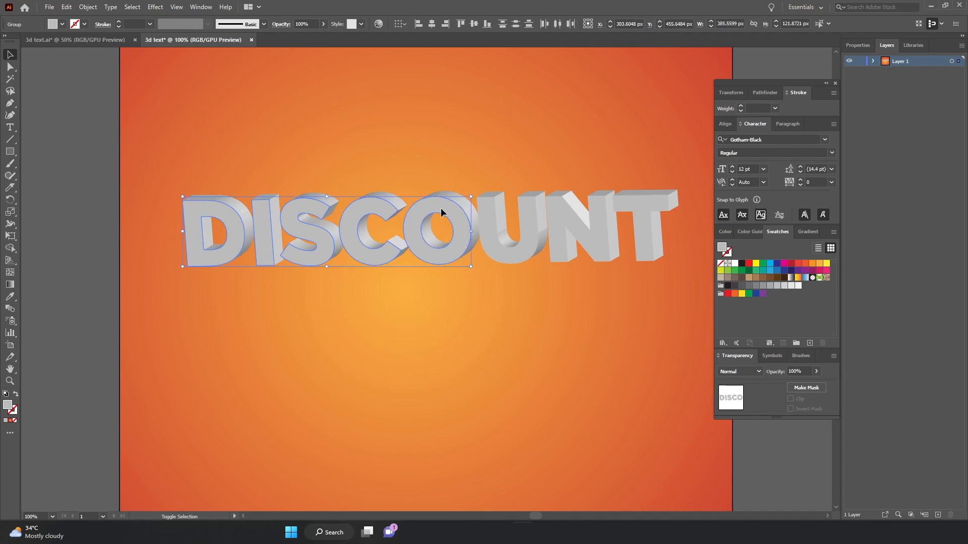
left_click(487, 223, "shift")
left_click(566, 216, "shift")
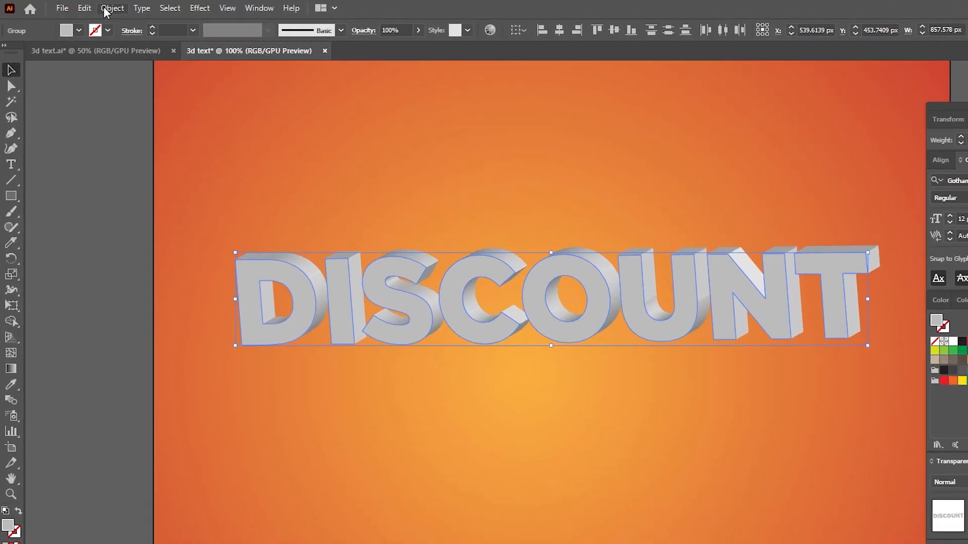
Offset the selected front faces by -5 px with Miter joins.
left_click(87, 6)
mouse_move(156, 332)
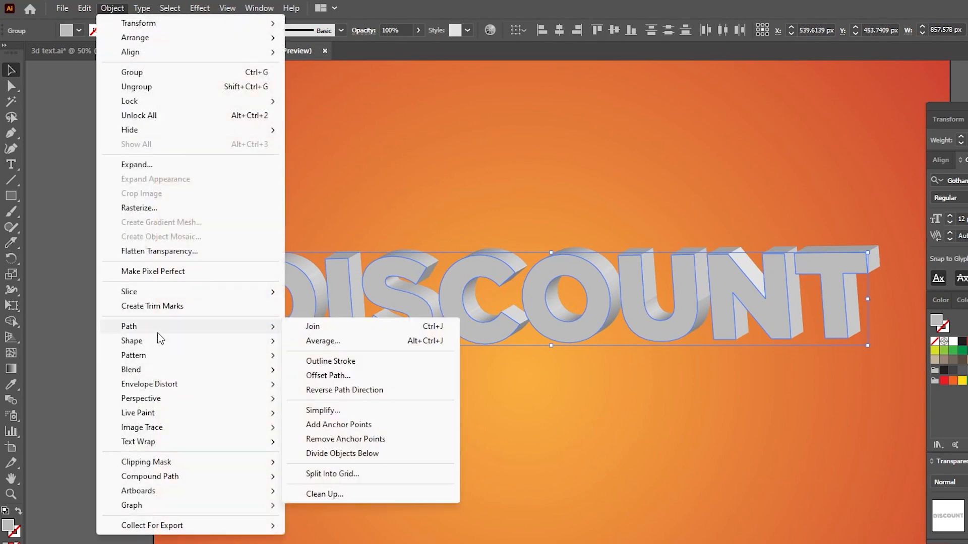
left_click(336, 376)
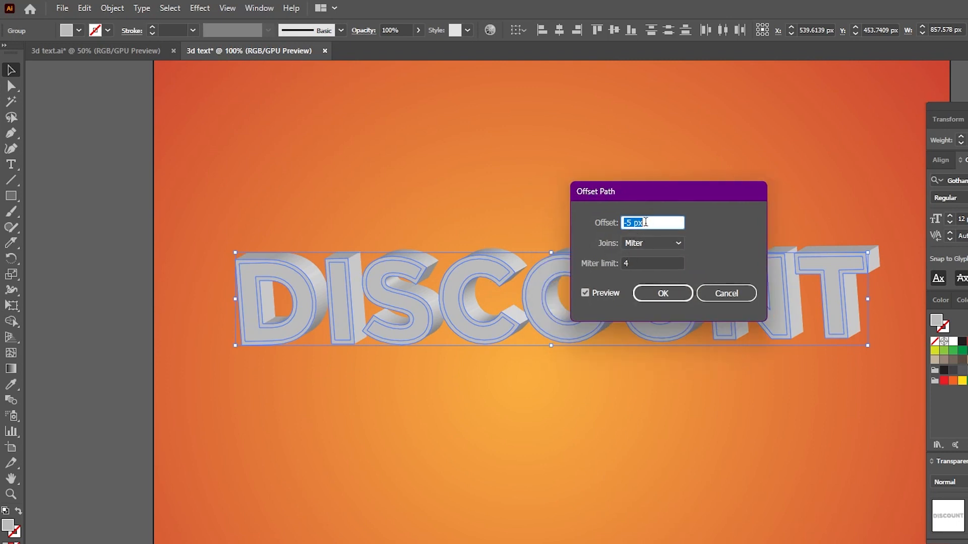
left_click(663, 294)
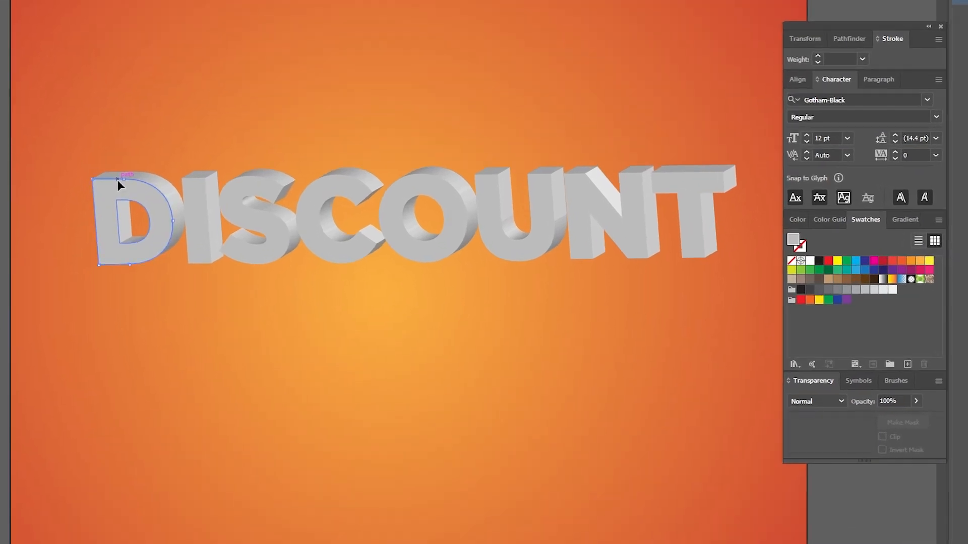
Select the outer front faces of all letters and fill them with white.
left_click(202, 201)
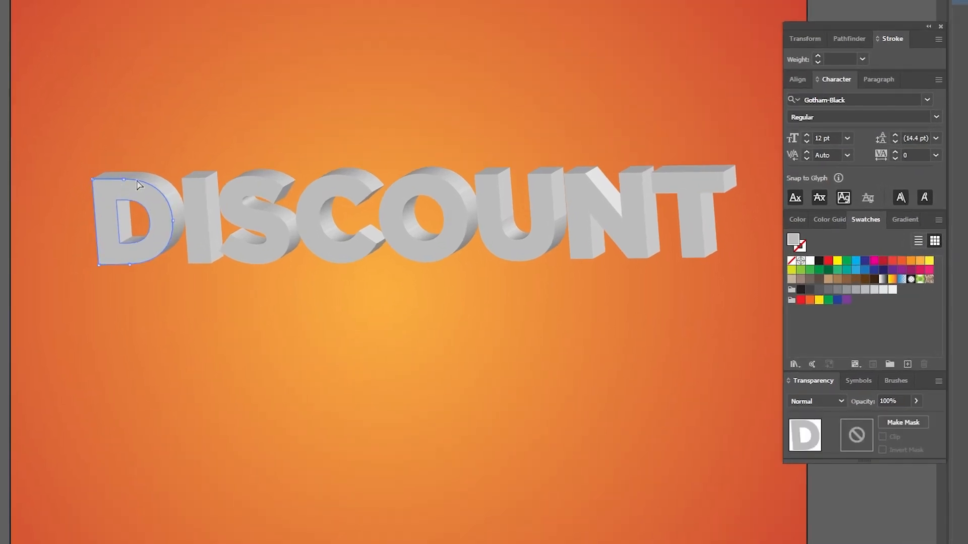
left_click(198, 182, "shift")
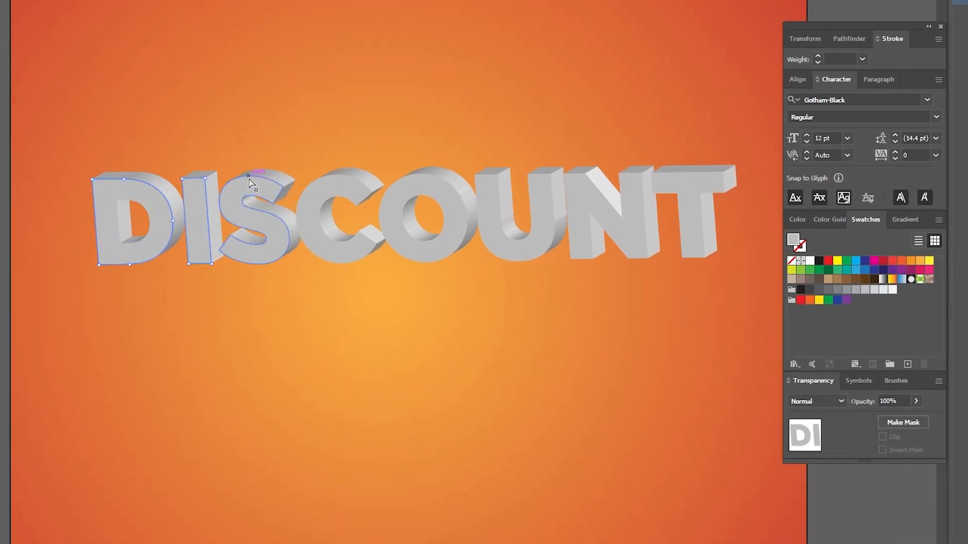
left_click(250, 182, "shift")
left_click(342, 179, "shift")
left_click(434, 183, "shift")
left_click(509, 177, "shift")
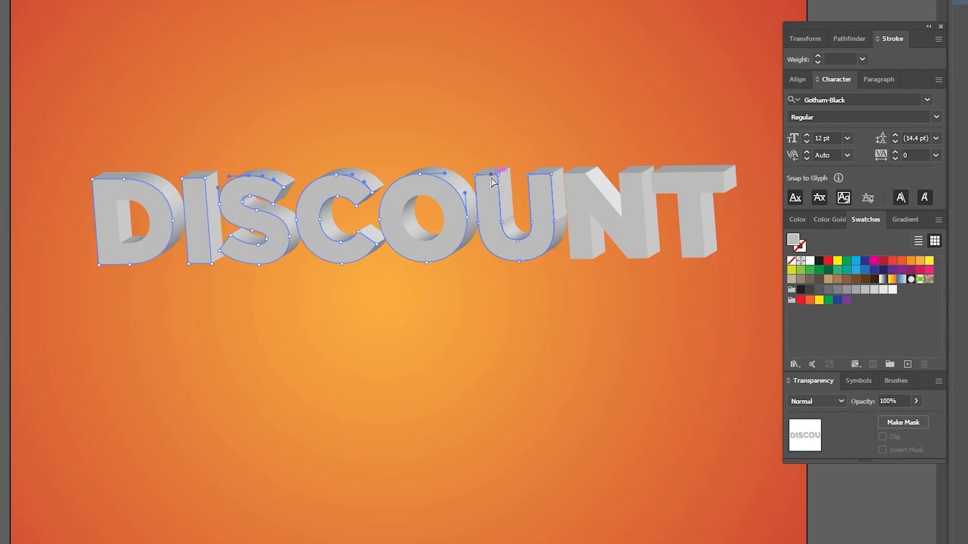
left_click(587, 181, "shift")
left_click(685, 179, "shift")
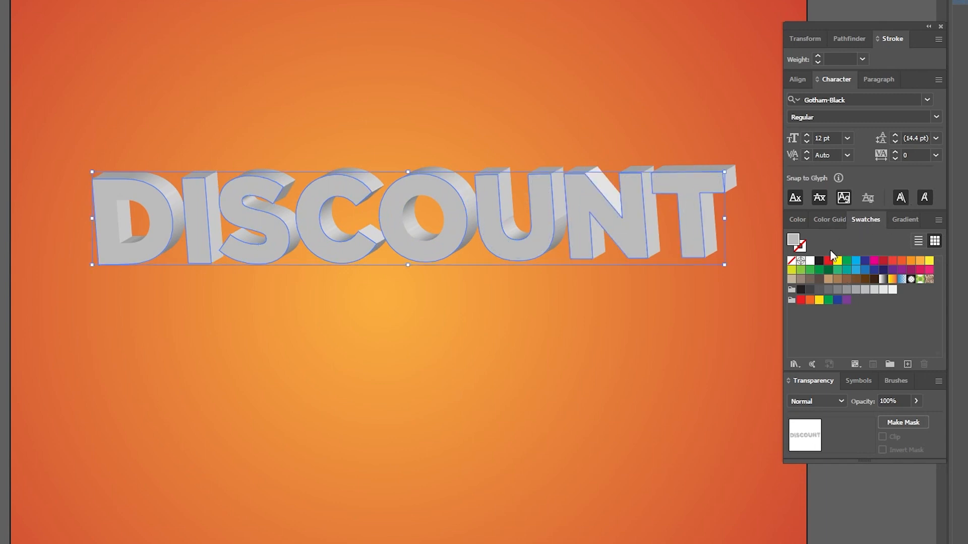
left_click(809, 261)
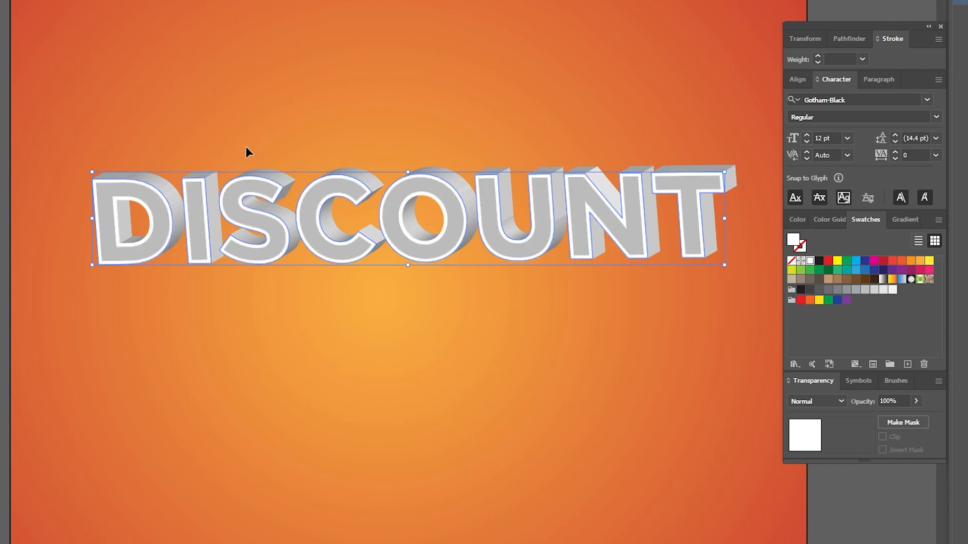
Select the inset front shapes of all letters and fill them with the orange-to-red gradient.
left_click(465, 108)
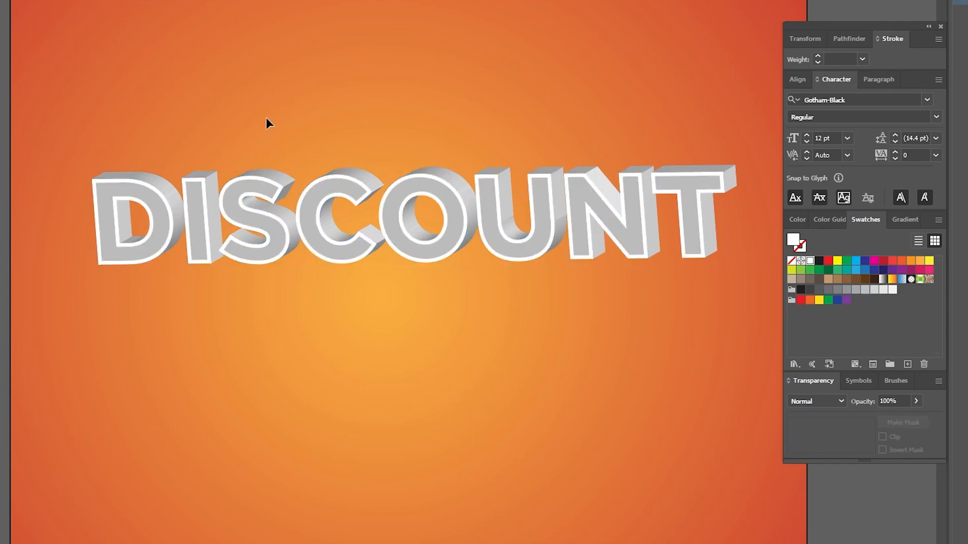
left_click(137, 194)
left_click(197, 216, "shift")
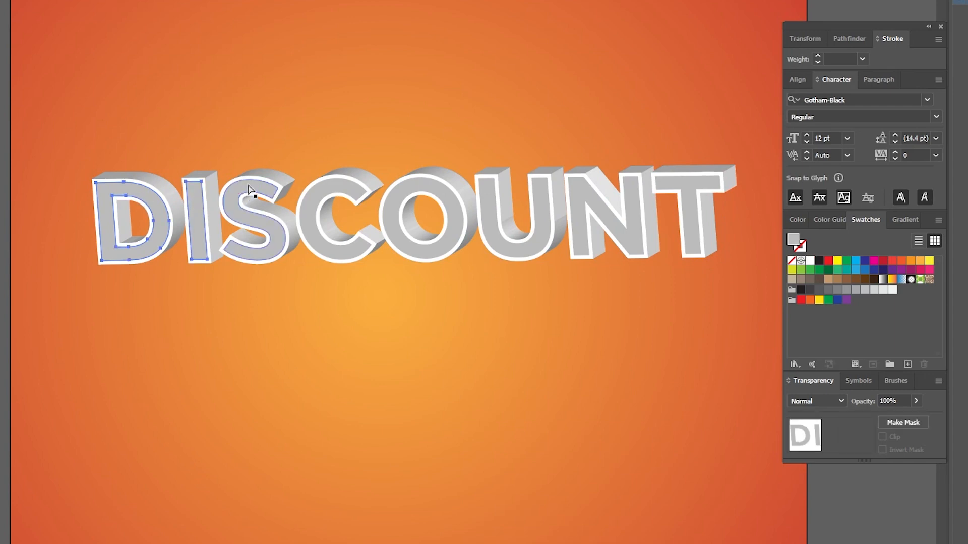
left_click(252, 202, "shift")
left_click(323, 194, "shift")
left_click(416, 187, "shift")
left_click(490, 212, "shift")
left_click(579, 212, "shift")
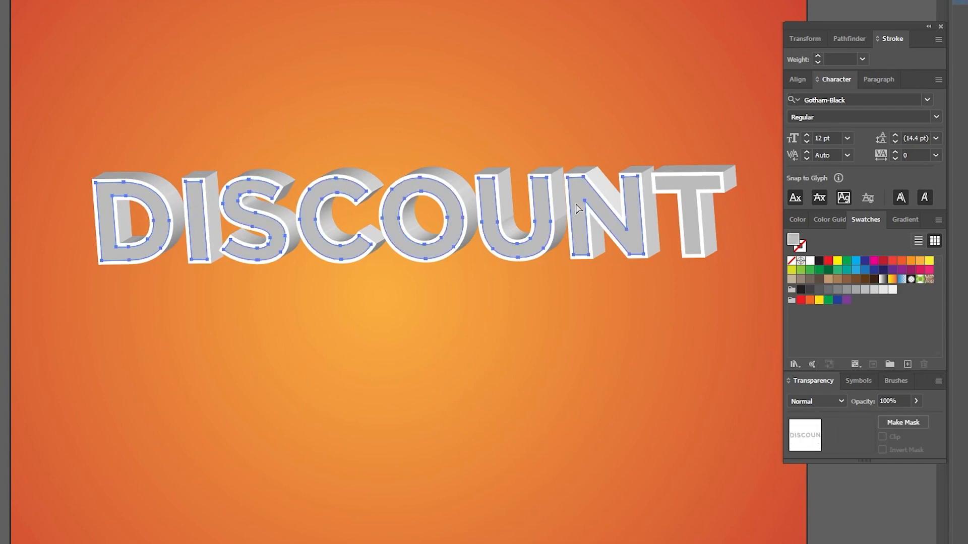
left_click(686, 217, "shift")
key("v")
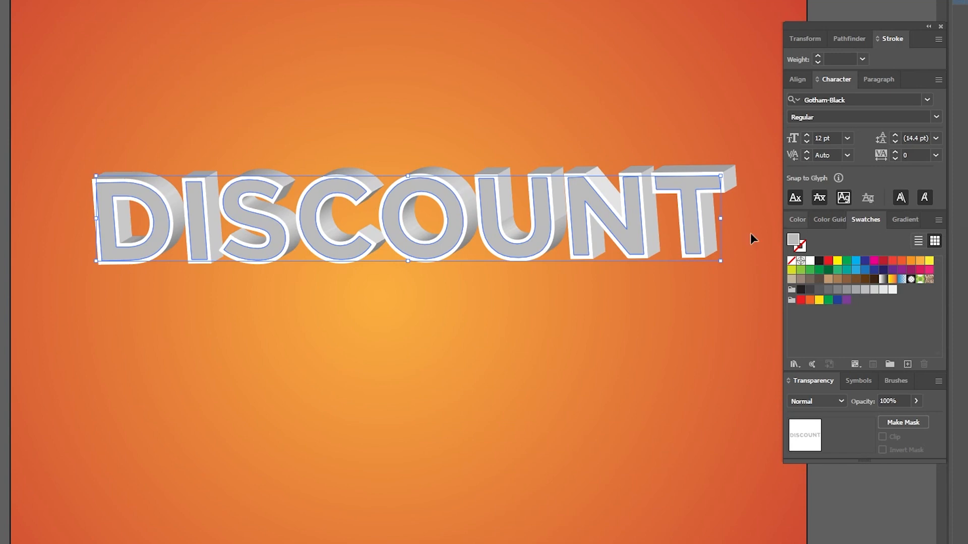
left_click(900, 218)
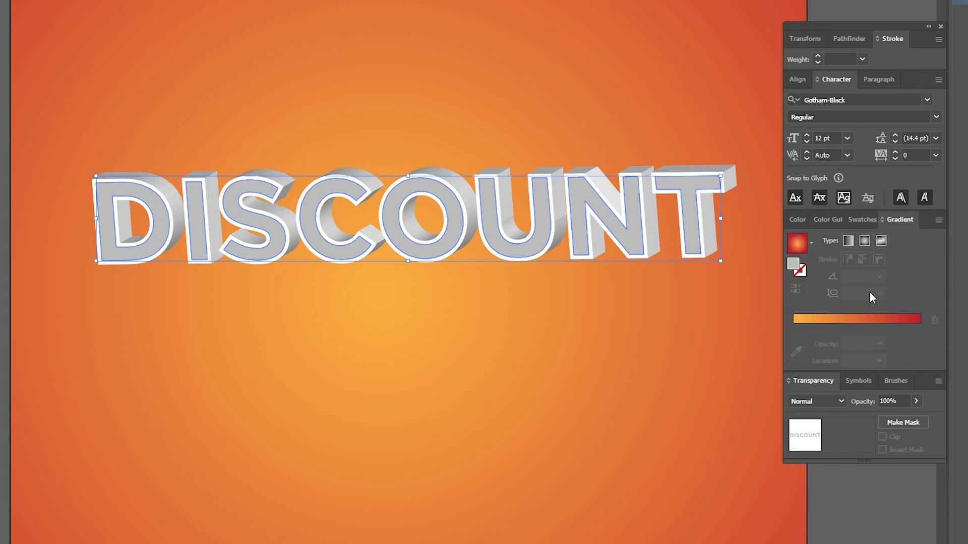
left_click(840, 319)
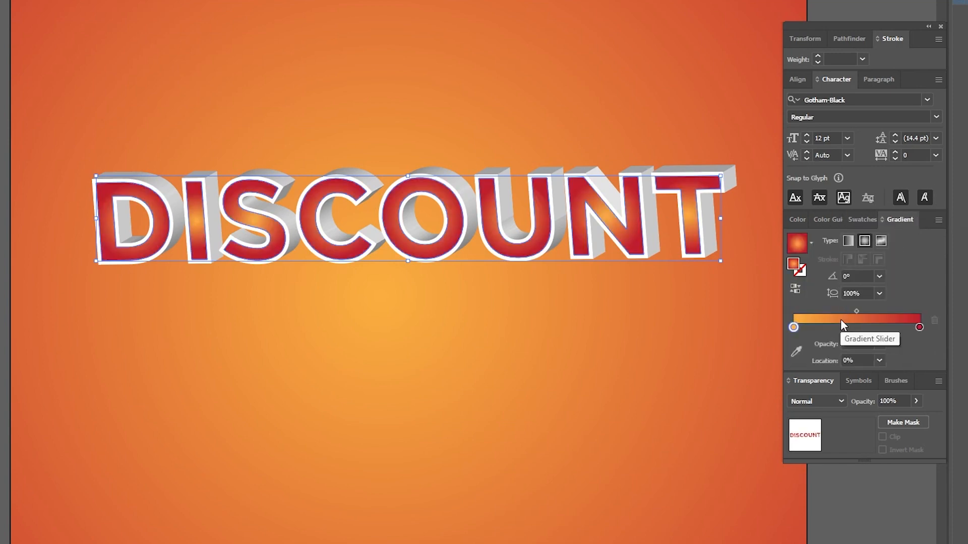
Change the letters' gradient to linear with a -90° angle.
left_click(847, 241)
left_click(828, 280)
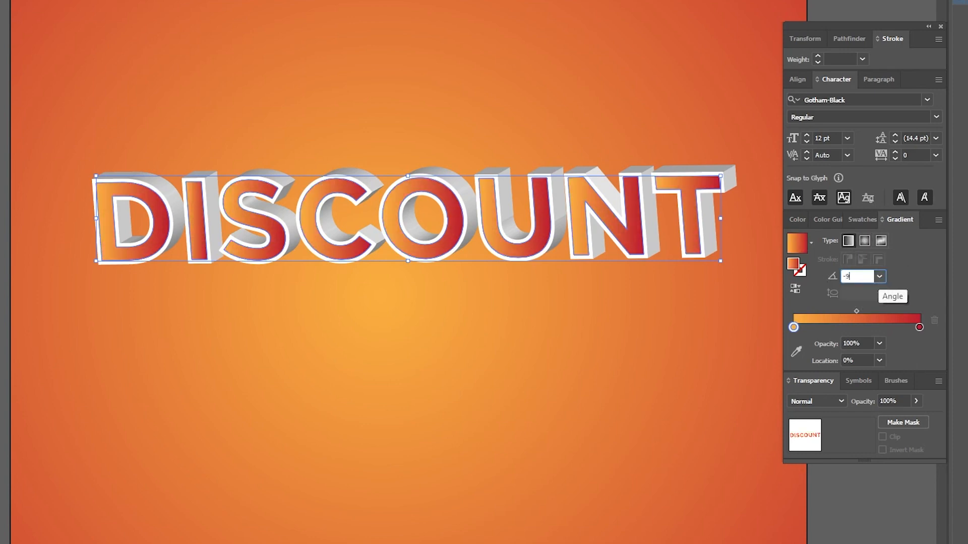
type("-90")
key("Return")
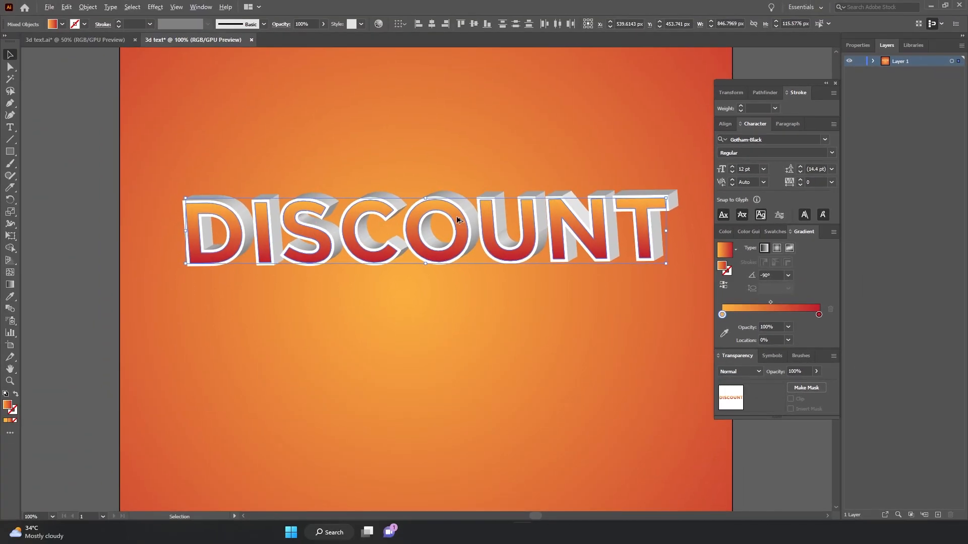
Duplicate the gradient-filled letter faces and place the copy below the text.
left_click_drag(457, 220, 467, 376)
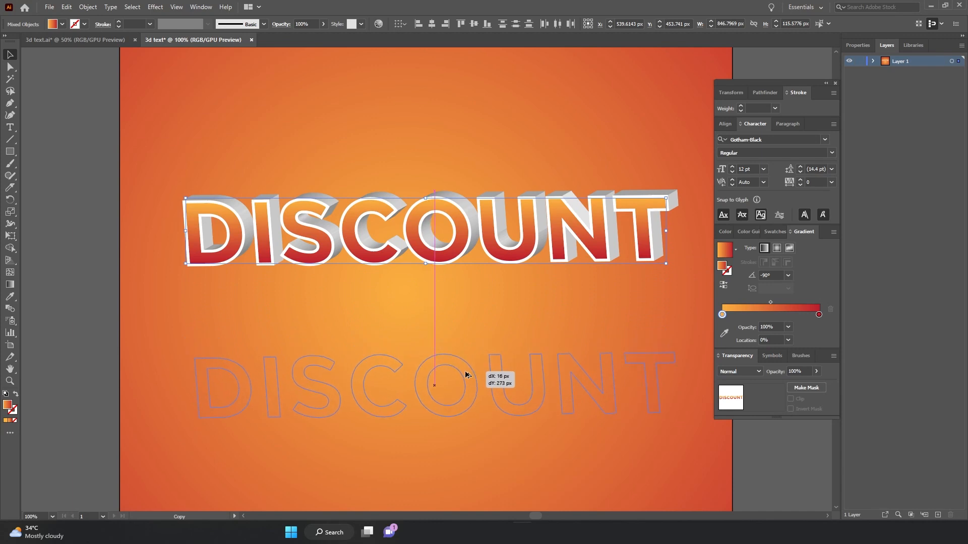
left_click_drag(455, 316, 450, 248)
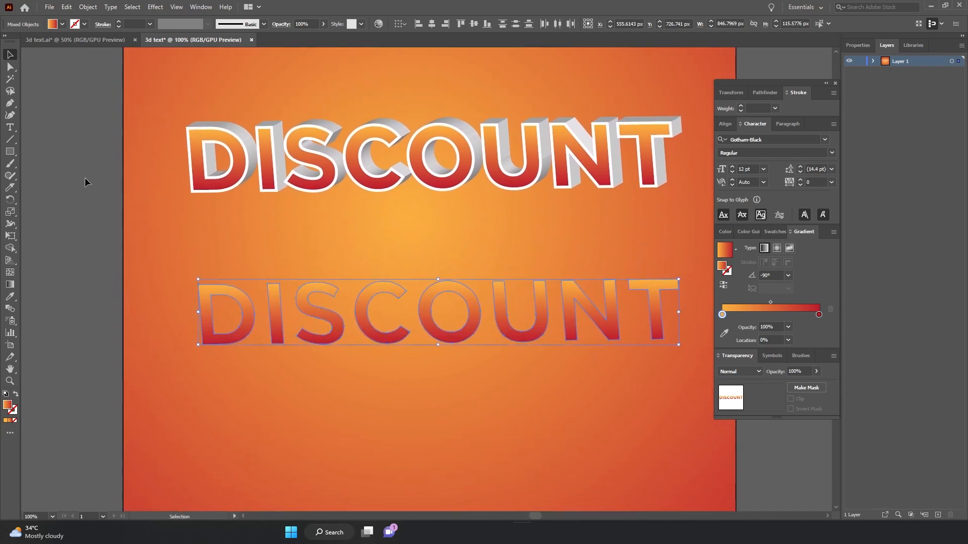
Cut across the copied letters with the Knife tool along a wavy line through their middles.
left_click_drag(9, 188, 40, 213)
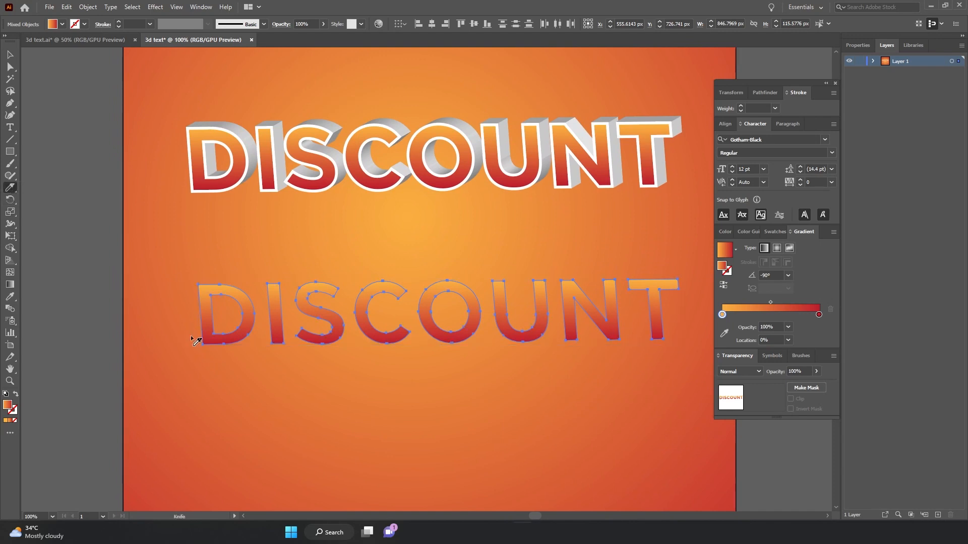
mouse_move(262, 311)
left_mouse_down()
mouse_move(356, 327)
mouse_move(487, 297)
left_mouse_up()
left_click_drag(492, 331, 555, 309)
mouse_move(558, 329)
left_mouse_down()
mouse_move(623, 300)
mouse_move(670, 303)
left_mouse_up()
left_click(10, 55)
left_click(50, 101)
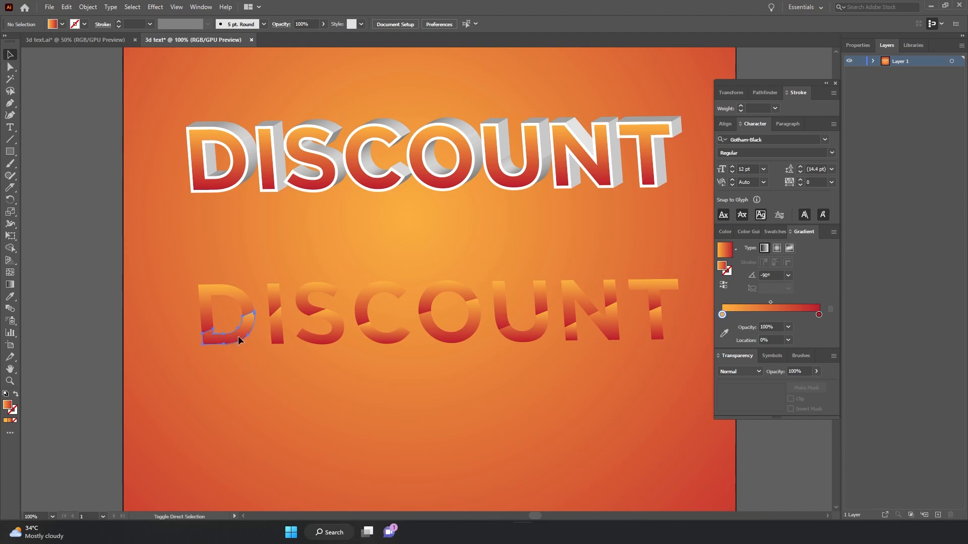
Select the lower cut pieces of all copied letters and delete them.
left_click(239, 340)
left_click(279, 343, "shift")
left_click(320, 341, "shift")
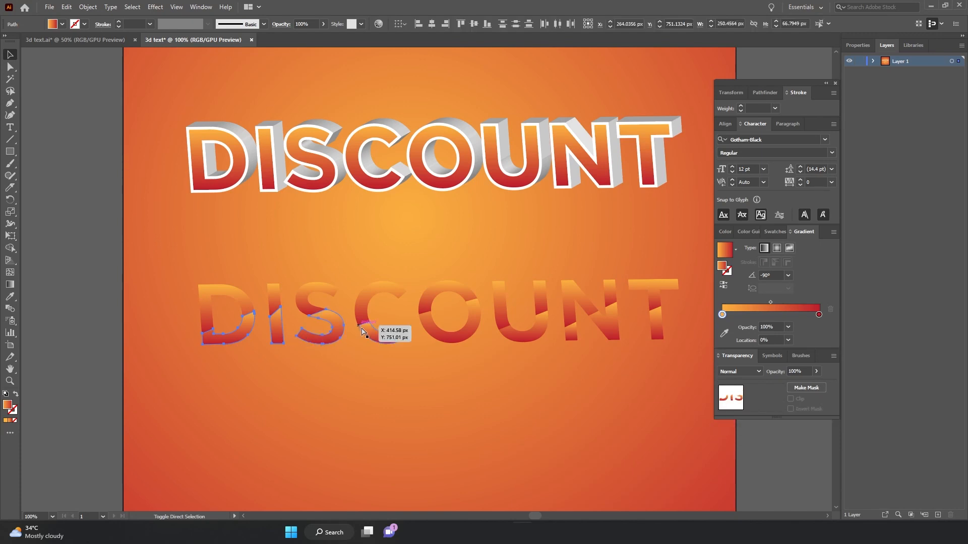
left_click(367, 333, "shift")
left_click(444, 335, "shift")
left_click(519, 335, "shift")
left_click(580, 338, "shift")
left_click(657, 325, "shift")
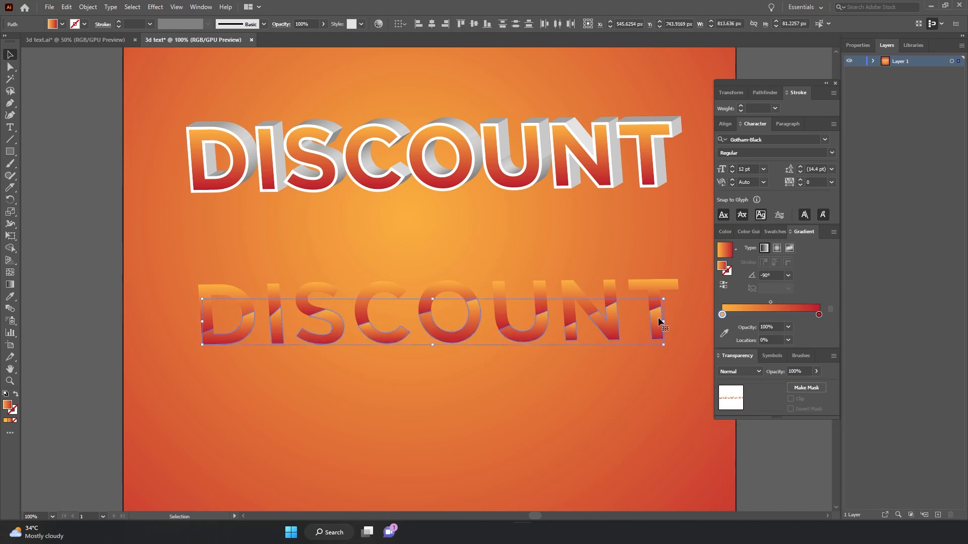
key("Delete")
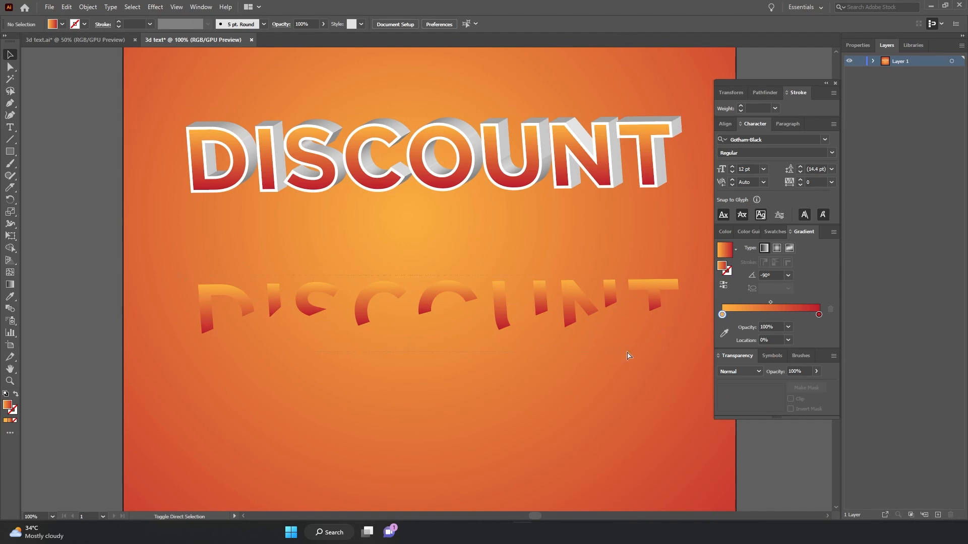
Select the remaining upper pieces and fill them with white.
left_click_drag(680, 349, 679, 349)
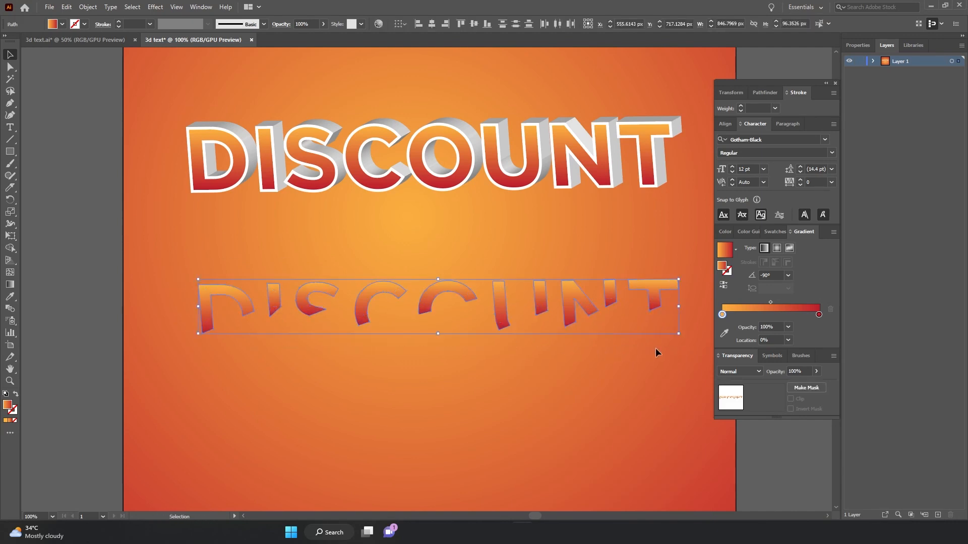
left_click(771, 233)
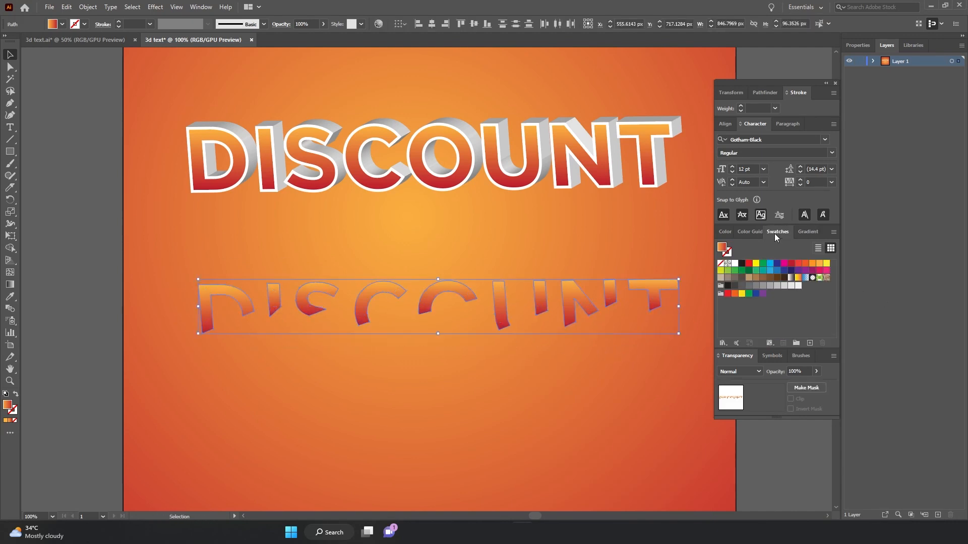
left_click(735, 268)
Move the white highlight pieces up onto the letter faces and align them precisely.
left_click_drag(426, 279, 419, 138)
key("ctrl+plus")
key("ctrl+plus")
key("ctrl+plus")
key("ctrl+plus")
key("ctrl+plus")
key("ctrl+plus")
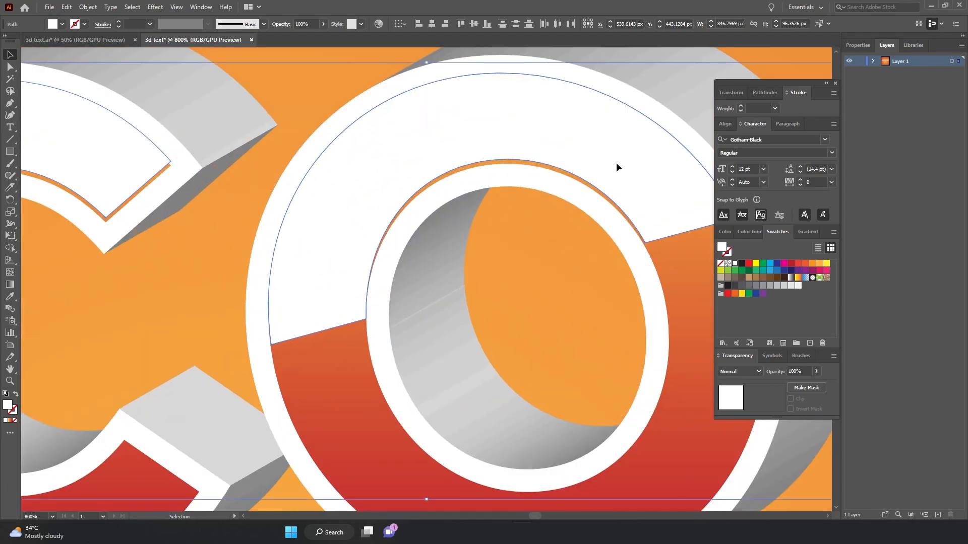
mouse_move(617, 165)
left_mouse_down()
mouse_move(620, 179)
mouse_move(617, 168)
left_mouse_up()
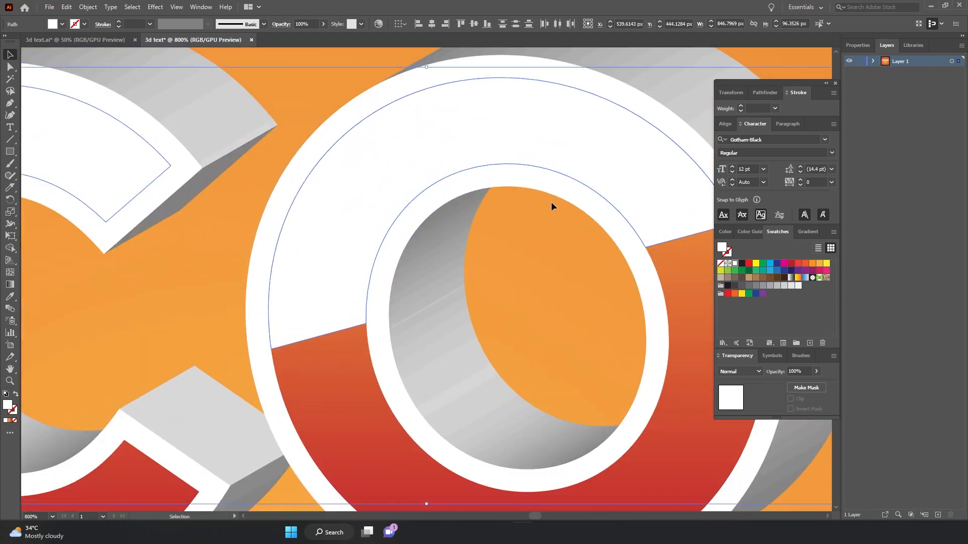
key("a")
key("ctrl+minus")
key("ctrl+minus")
key("ctrl+minus")
key("ctrl+minus")
key("ctrl+minus")
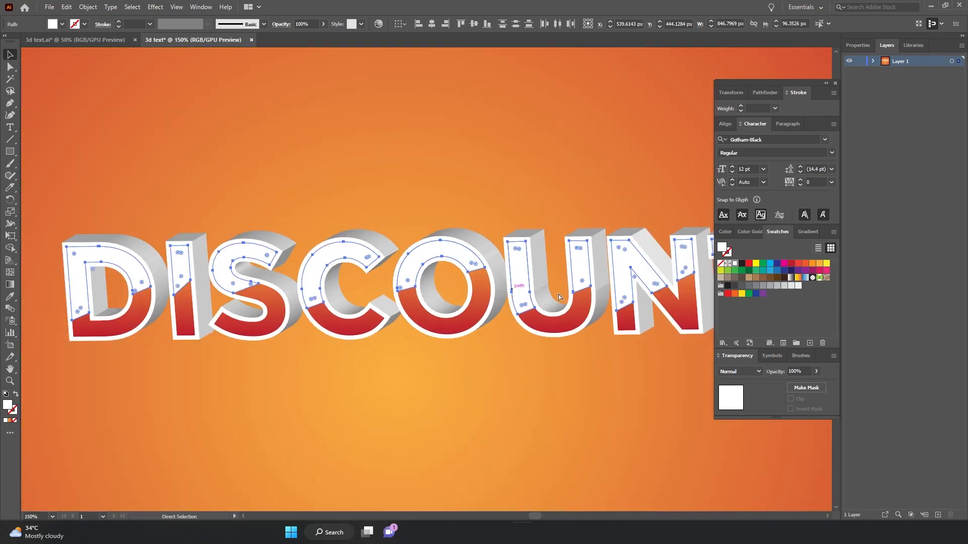
key("v")
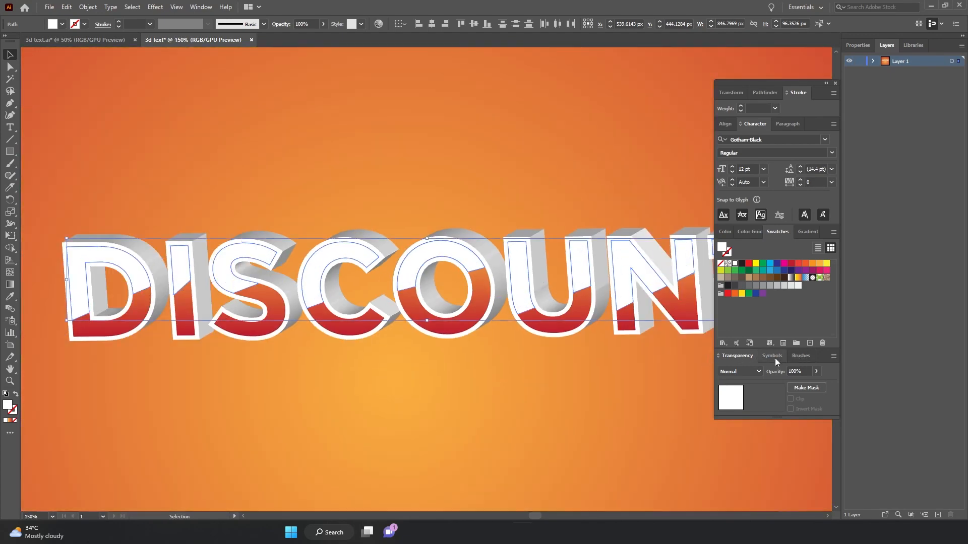
Set the white highlight shapes' opacity to 35% and deselect.
left_click_drag(806, 372, 795, 370)
key("Return")
key("ctrl+shift+a")
key("ctrl+minus")
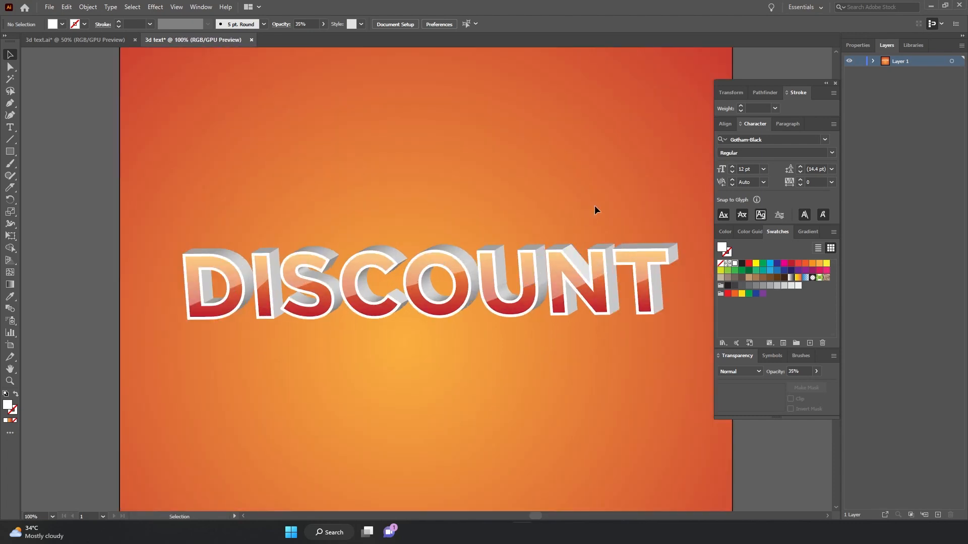
Group all parts of the D, I, S and C letters into separate per-letter groups.
left_click(250, 320)
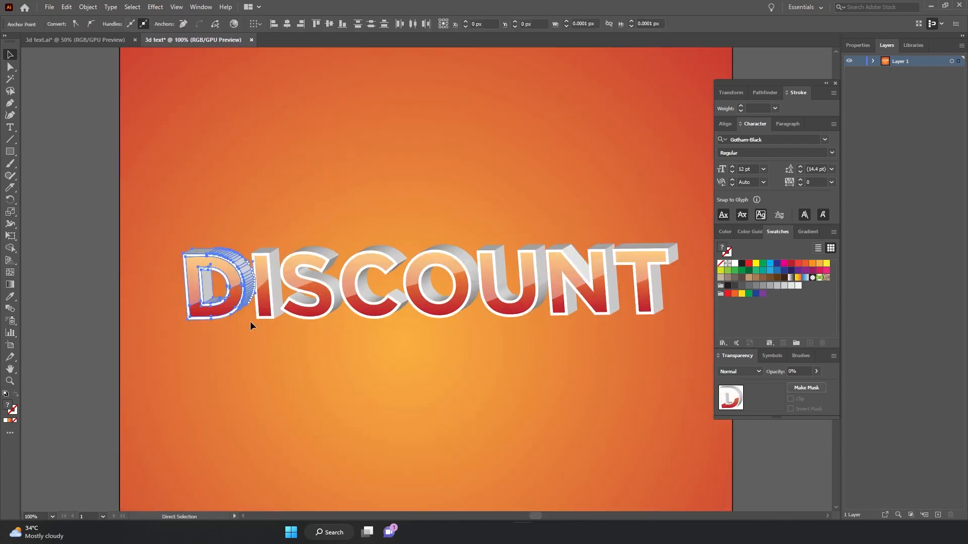
right_click(230, 269)
left_click(270, 366)
left_click(272, 239)
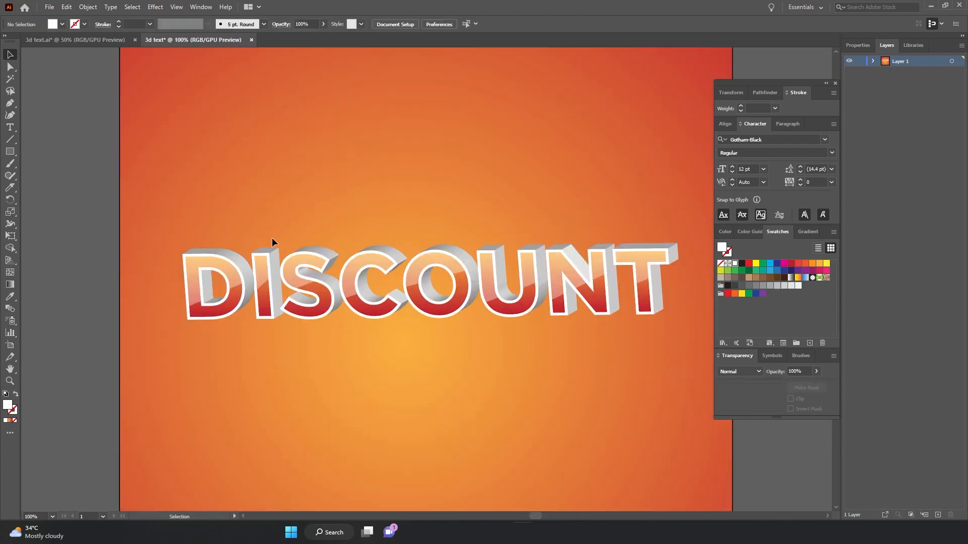
left_click_drag(255, 246, 317, 332)
right_click(268, 276)
left_click(277, 373)
left_click(294, 238)
right_click(320, 256)
left_click(353, 354)
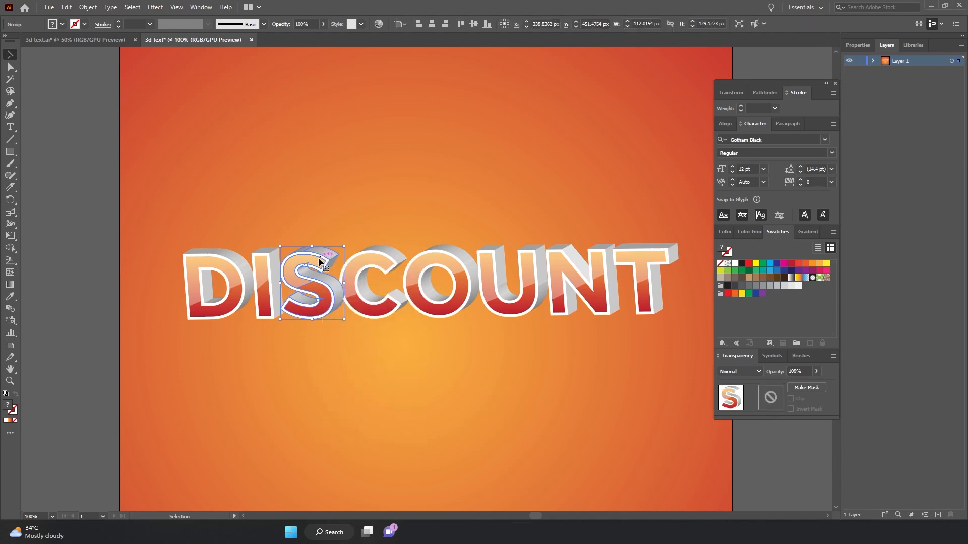
left_click_drag(341, 240, 402, 335)
key("ctrl+g")
left_click(446, 220)
Group all parts of the O, U, N and T letters into separate per-letter groups.
left_click_drag(412, 245, 463, 323)
right_click(468, 284)
left_click(490, 382)
left_click(479, 239)
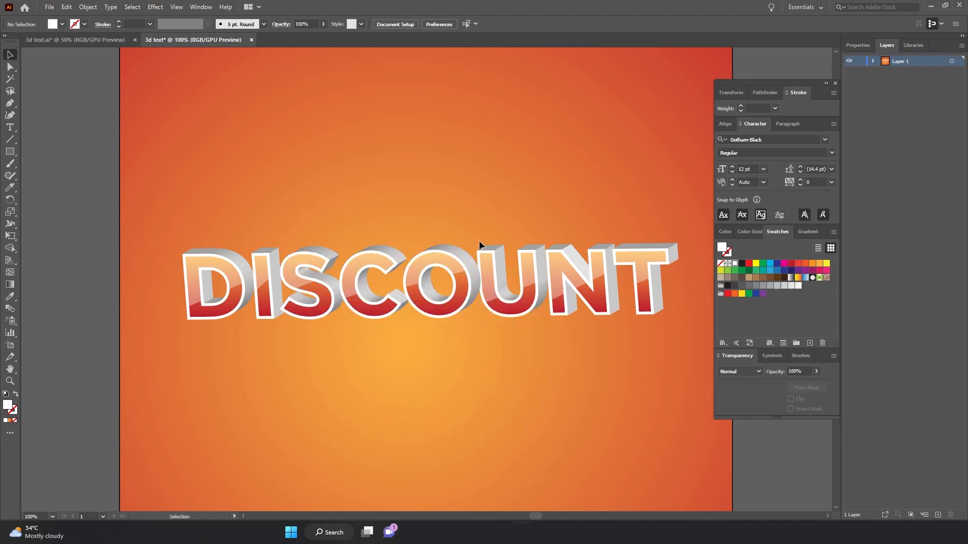
left_click_drag(479, 241, 531, 322)
left_click_drag(486, 237, 544, 322)
right_click(529, 277)
left_click(552, 375)
left_click_drag(526, 277, 602, 323)
key("ctrl+z")
key("ctrl+g")
left_click(626, 282)
left_click(605, 282)
left_click_drag(618, 241, 663, 311)
left_click_drag(619, 227, 664, 306)
right_click(639, 259)
left_click(676, 355)
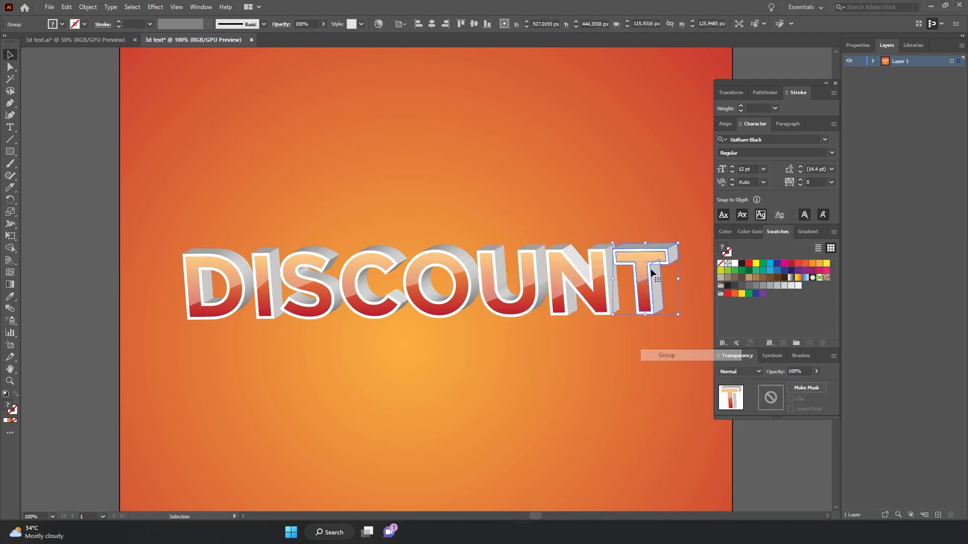
left_click(616, 217)
Enlarge and tilt the D letter group, and send the I group behind it.
left_click_drag(216, 262, 259, 232)
mouse_move(223, 266)
left_mouse_down()
mouse_move(223, 243)
mouse_move(225, 269)
left_mouse_up()
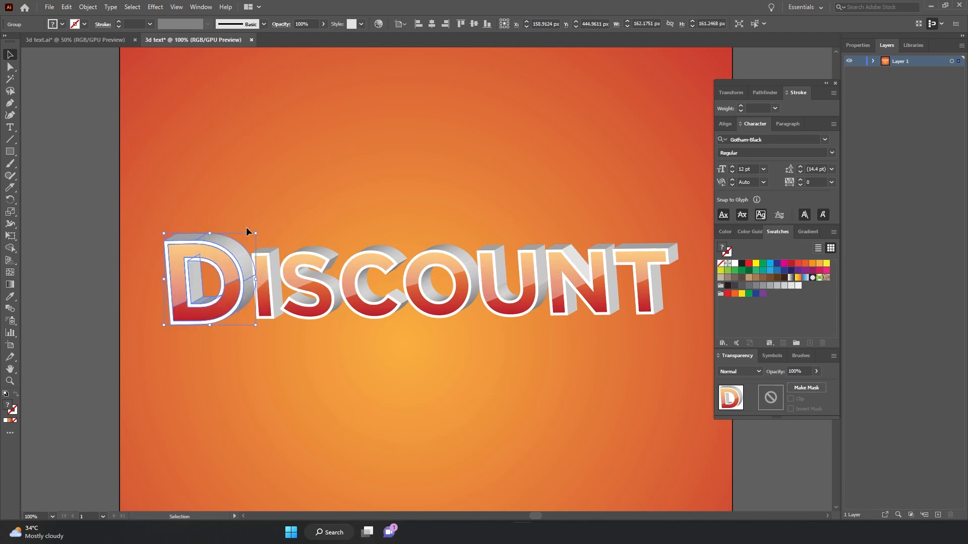
mouse_move(253, 230)
left_mouse_down()
mouse_move(242, 214)
mouse_move(262, 231)
left_mouse_up()
left_click(268, 262)
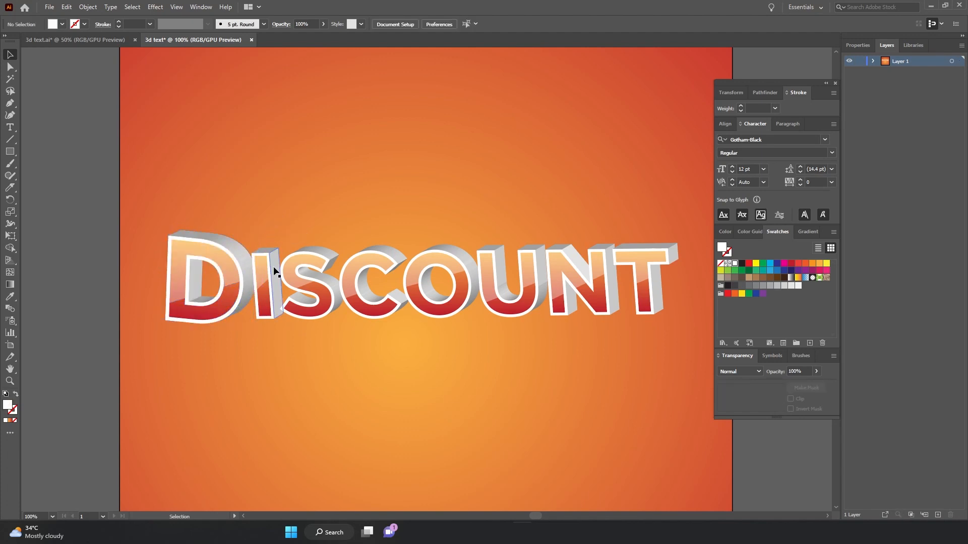
left_click(228, 234)
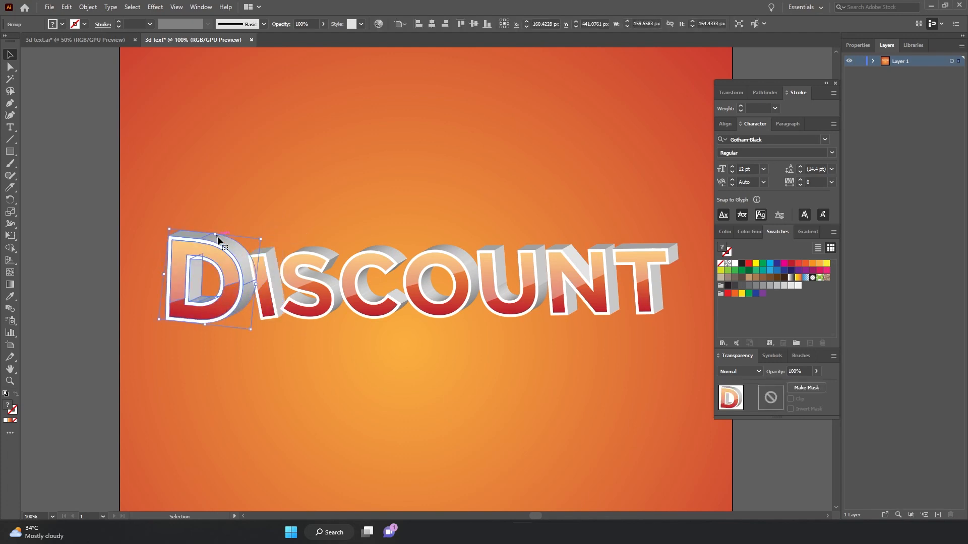
left_click_drag(217, 236, 219, 229)
left_click(270, 257)
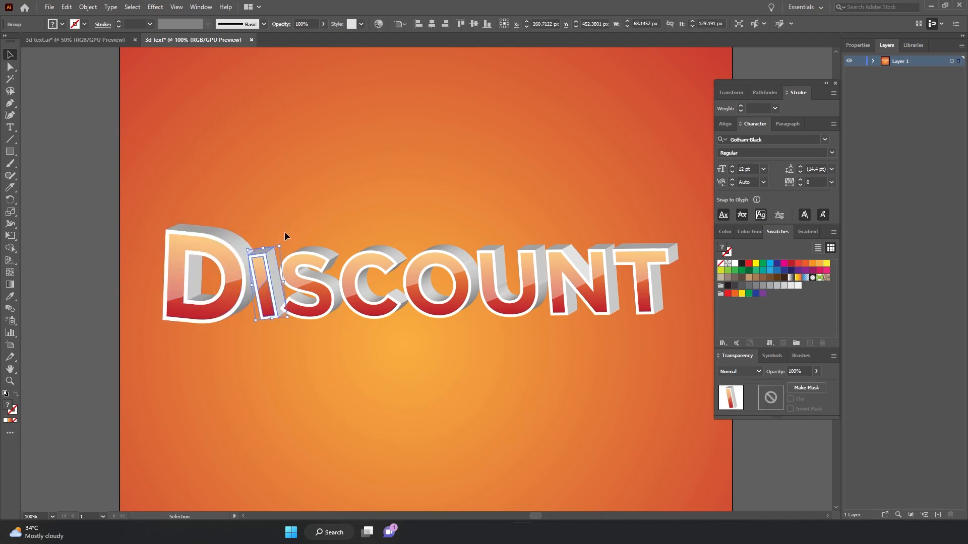
key("ctrl+[")
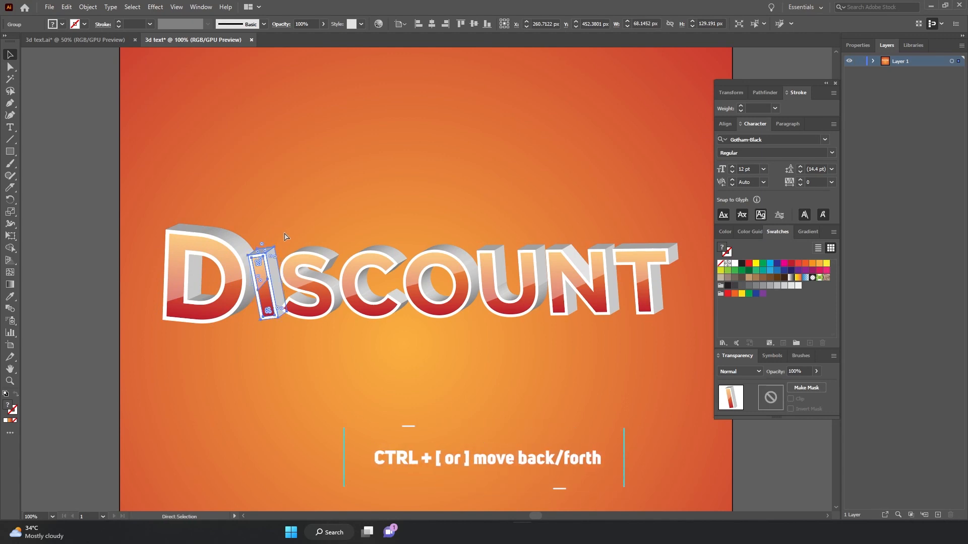
left_click(284, 229)
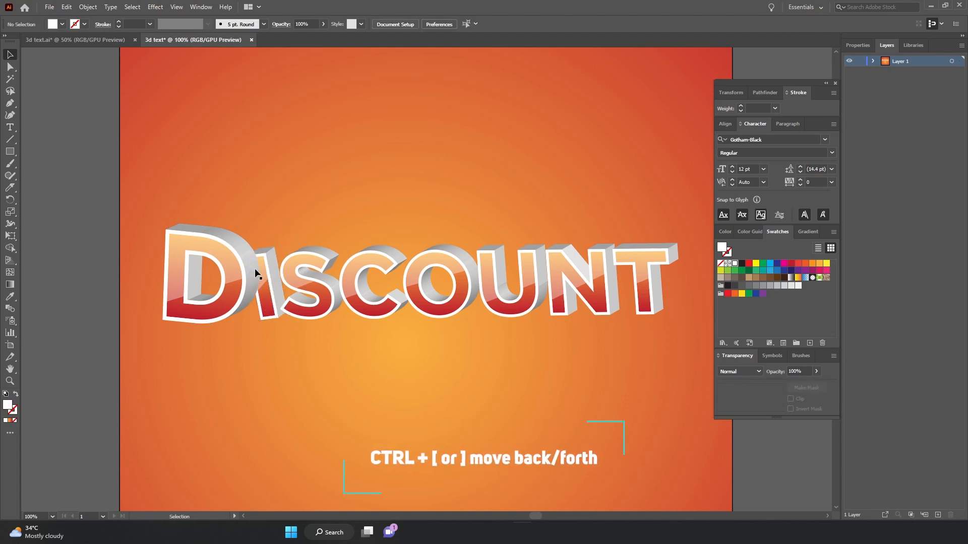
left_click(295, 277)
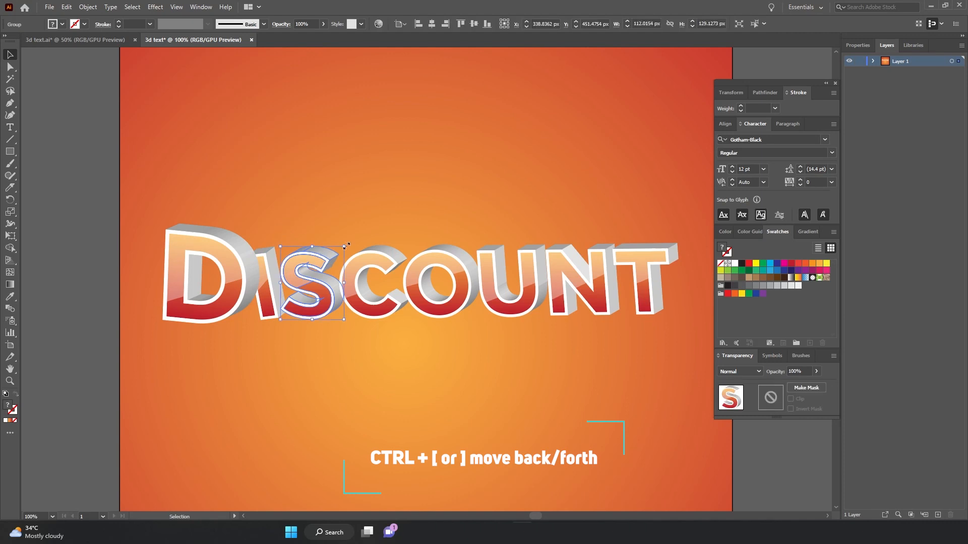
mouse_move(343, 248)
left_mouse_down()
mouse_move(347, 227)
mouse_move(360, 223)
mouse_move(312, 250)
mouse_move(313, 261)
mouse_move(346, 230)
left_mouse_up()
key("ctrl+z")
key("ctrl+z")
key("ctrl+z")
Rotate and reposition the C and O letter groups for a bouncing layout.
left_click(370, 256)
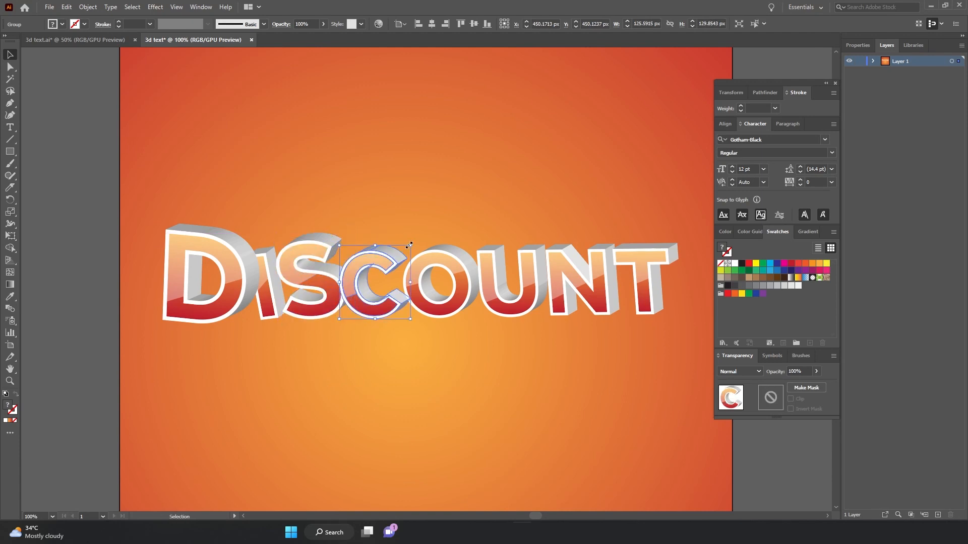
left_click_drag(410, 246, 414, 242)
left_click_drag(366, 266, 365, 263)
left_click(439, 255)
left_click_drag(480, 244, 493, 232)
left_click_drag(448, 252, 438, 258)
left_click(310, 282)
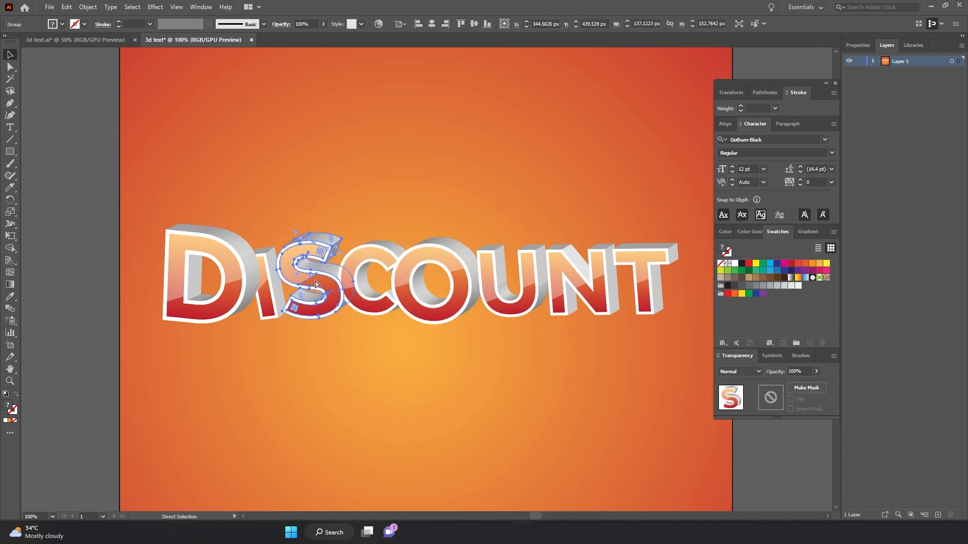
Resize the U, send the N backward, and enlarge and tilt the T letter group.
left_click(490, 277)
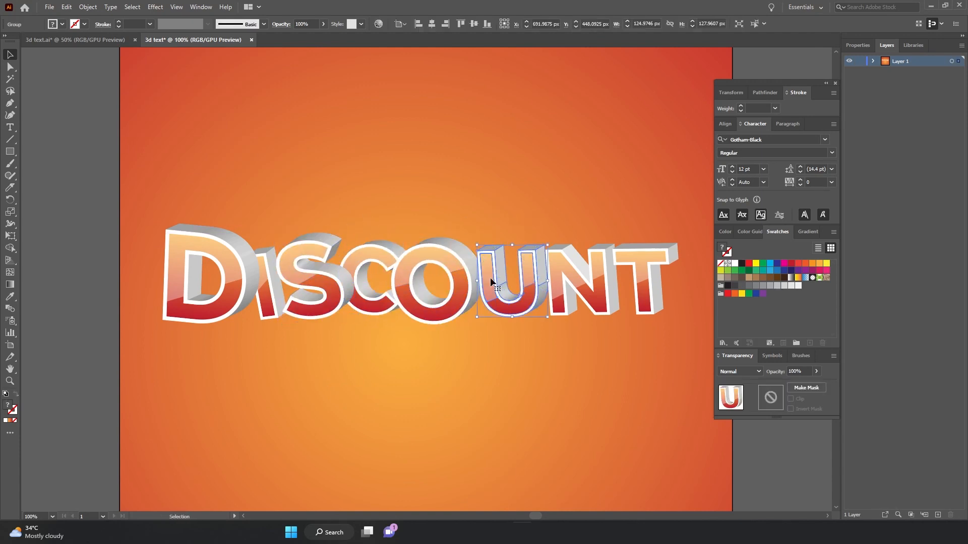
left_click_drag(480, 242, 486, 263)
left_click(587, 249)
key("ctrl+[")
left_click(642, 259)
left_click_drag(646, 243, 645, 208)
left_click_drag(680, 202, 692, 216)
left_click_drag(632, 224, 638, 243)
left_click(534, 272)
left_click_drag(475, 237, 461, 224)
Adjust the size and tilt of the D and I letter groups.
left_click(233, 252)
left_click_drag(261, 228, 270, 219)
left_click(267, 274)
left_click_drag(239, 257, 282, 230)
left_click_drag(390, 202, 358, 194)
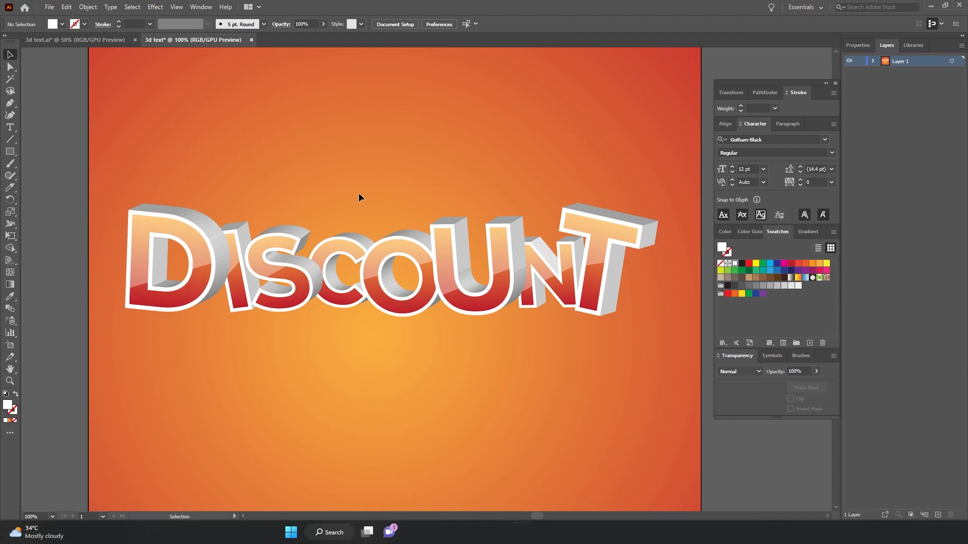
Draw a crescent shadow shape beside the D's right edge with the Pen tool and fill it black.
left_click(9, 104)
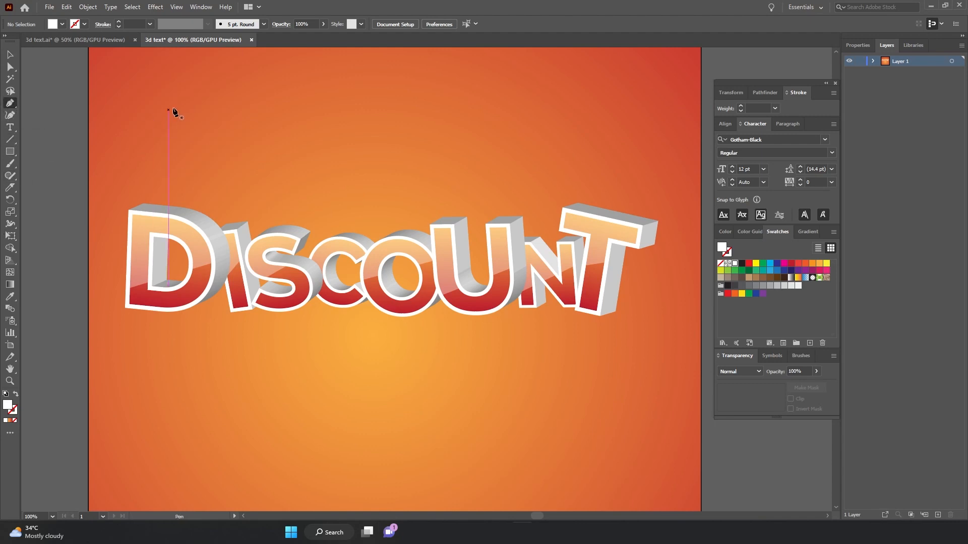
left_click(194, 218)
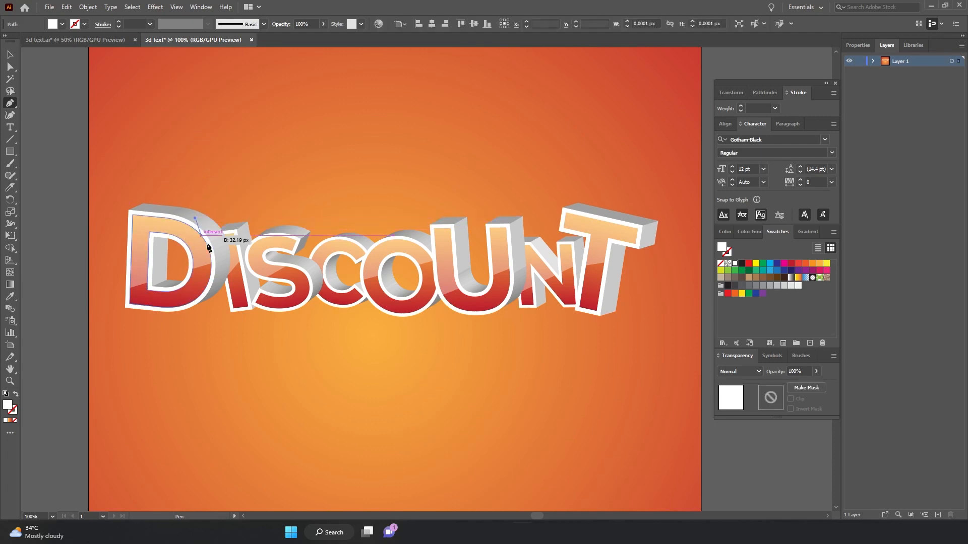
left_click_drag(201, 302, 177, 336)
left_click(202, 302)
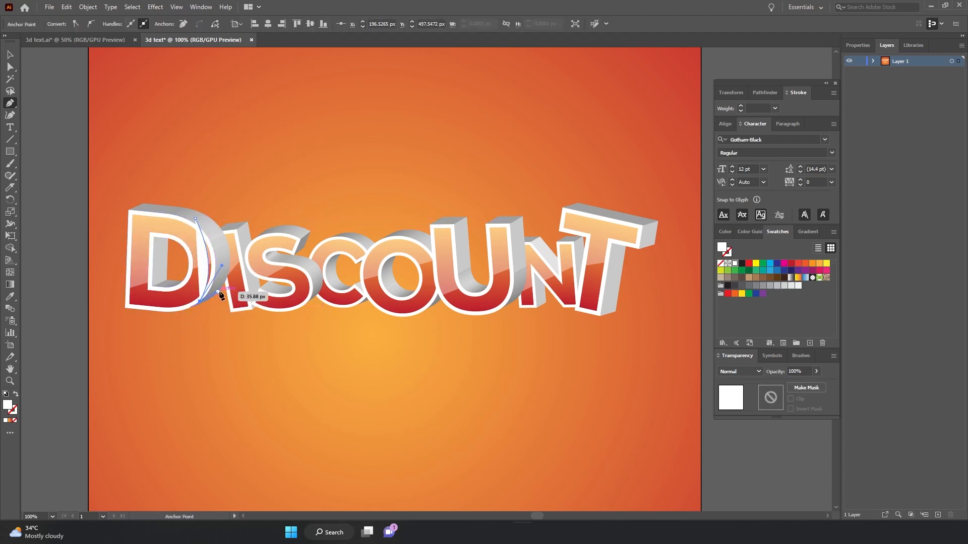
left_click(221, 291)
left_click_drag(230, 254, 201, 216)
left_click(195, 218)
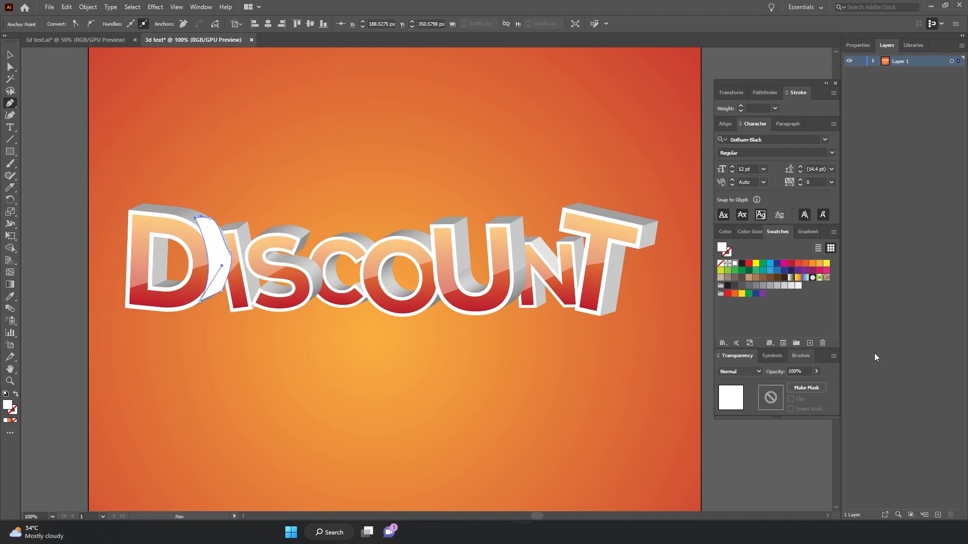
left_click(742, 263)
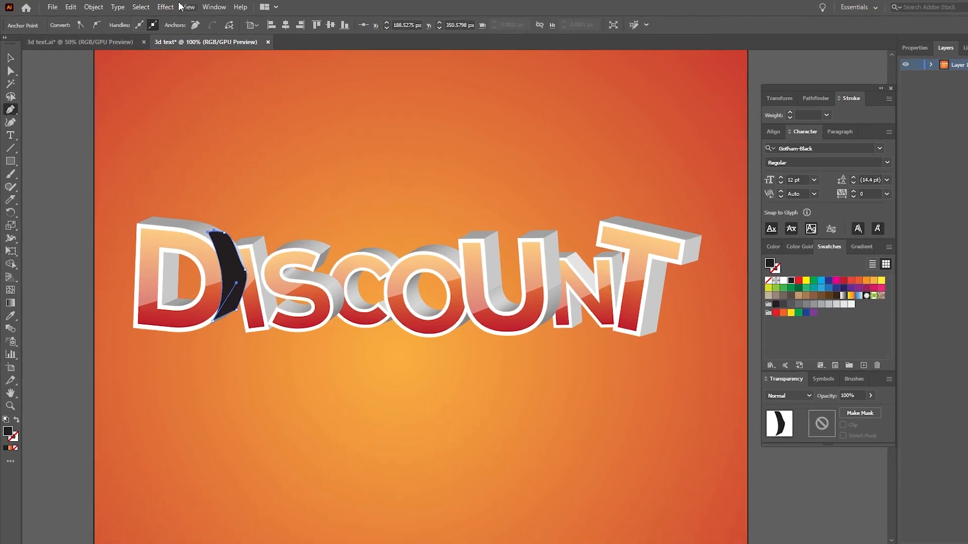
Apply a Gaussian Blur with a 55 pixel radius to the crescent shadow.
left_click(158, 8)
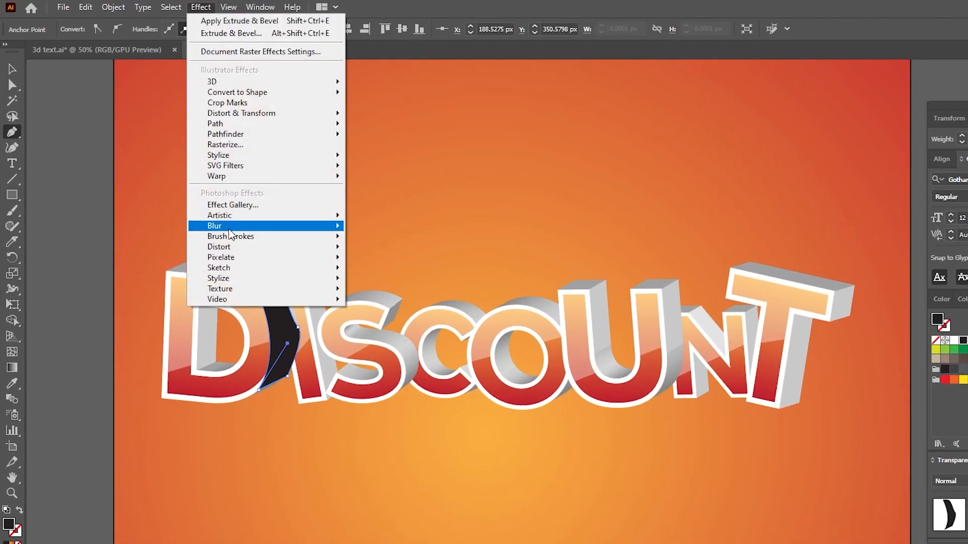
mouse_move(320, 225)
left_click(382, 229)
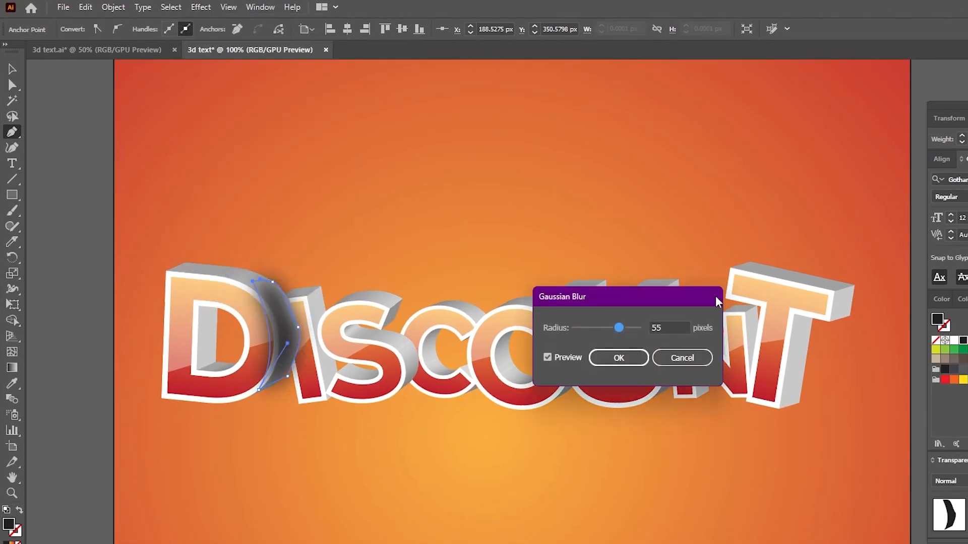
left_click(633, 357)
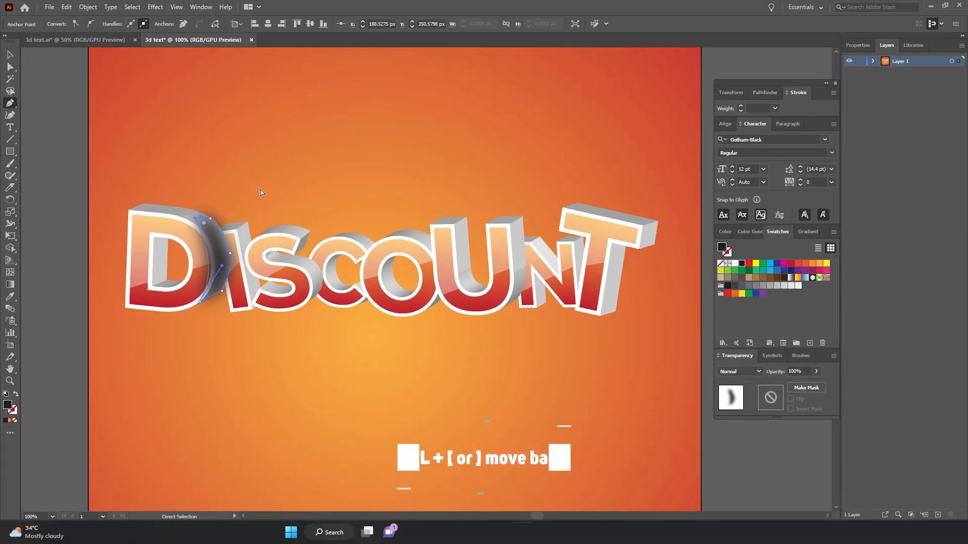
Send the blurred shadow one level backward and lock the selected artwork.
key("ctrl+bracketleft")
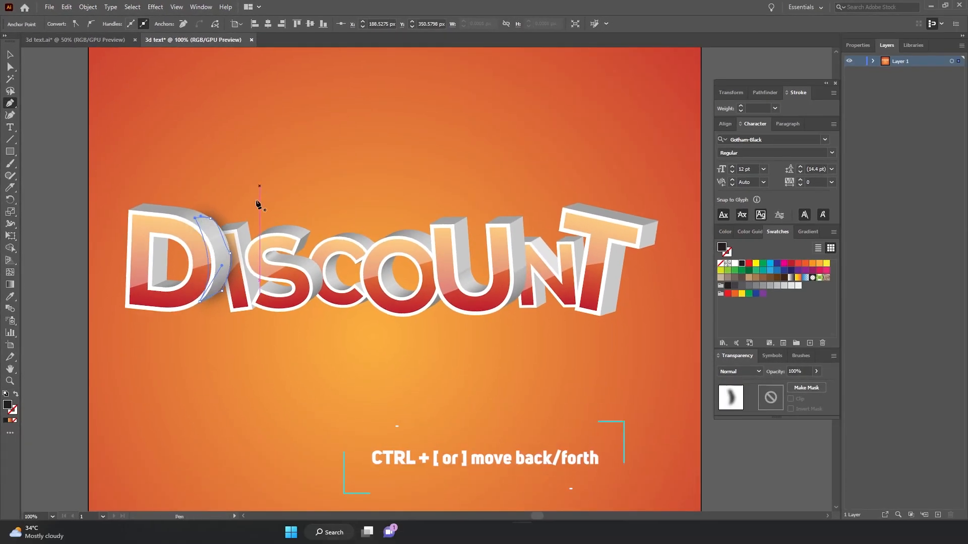
key("v")
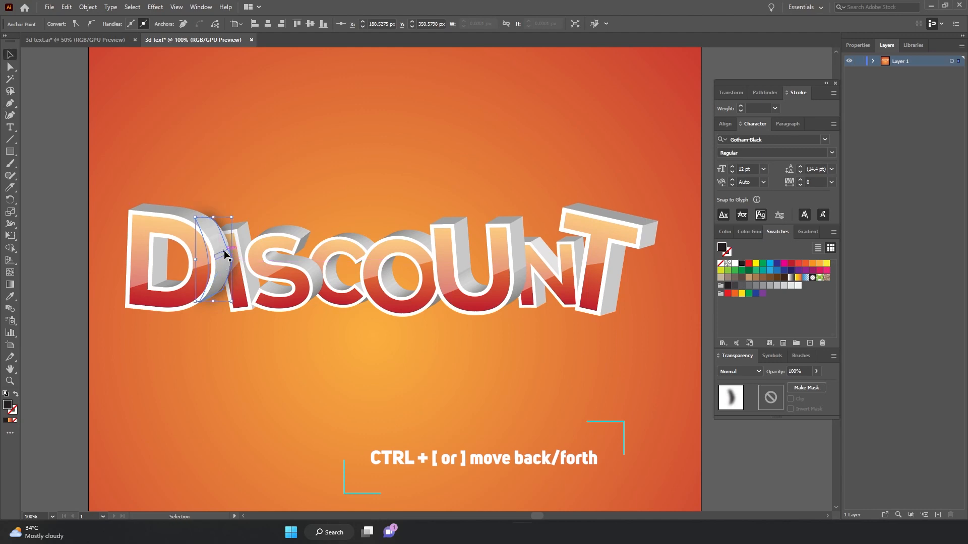
left_click_drag(224, 251, 229, 250)
key("ctrl+z")
key("ctrl+2")
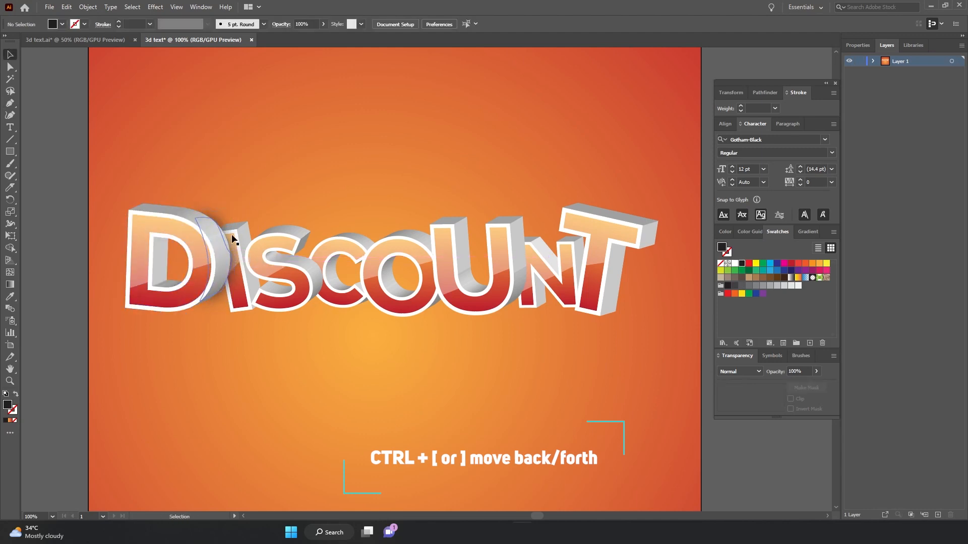
Duplicate the blurred shadow to the right side of the I and reflect the copy vertically.
left_click(230, 241)
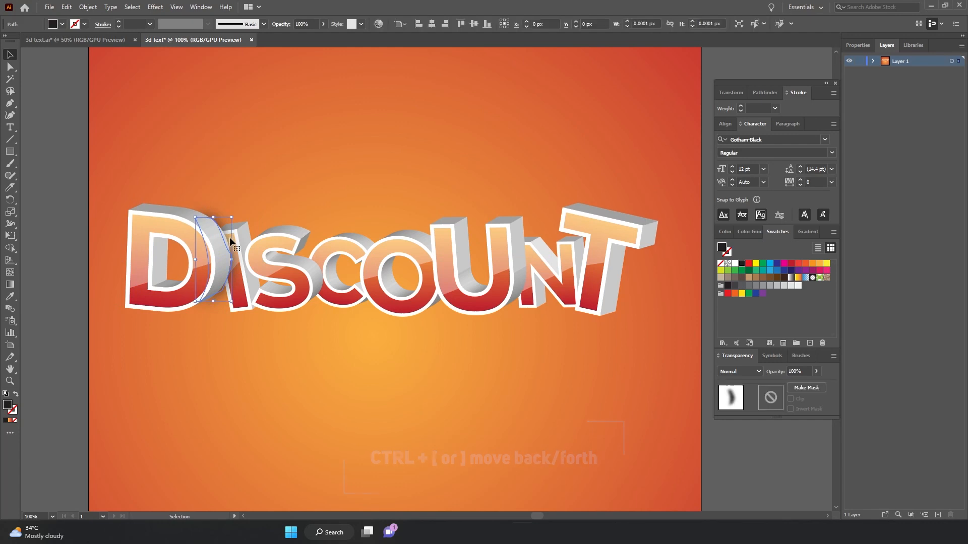
left_click_drag(195, 259, 202, 260)
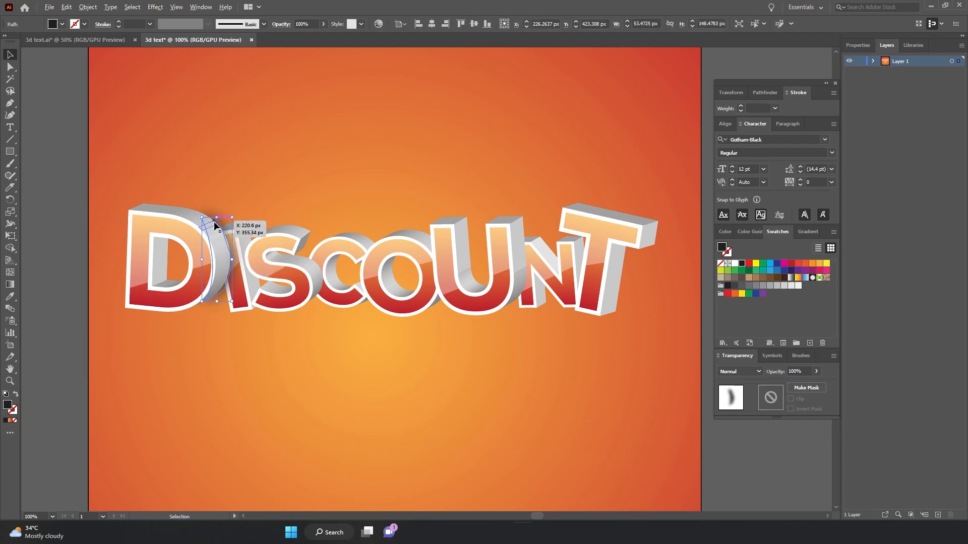
left_click_drag(217, 224, 262, 241)
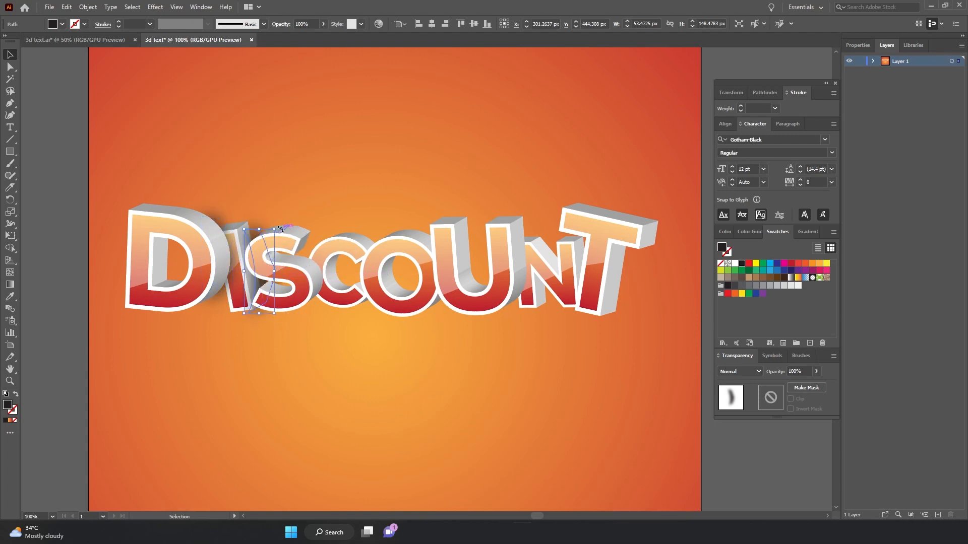
right_click(273, 231)
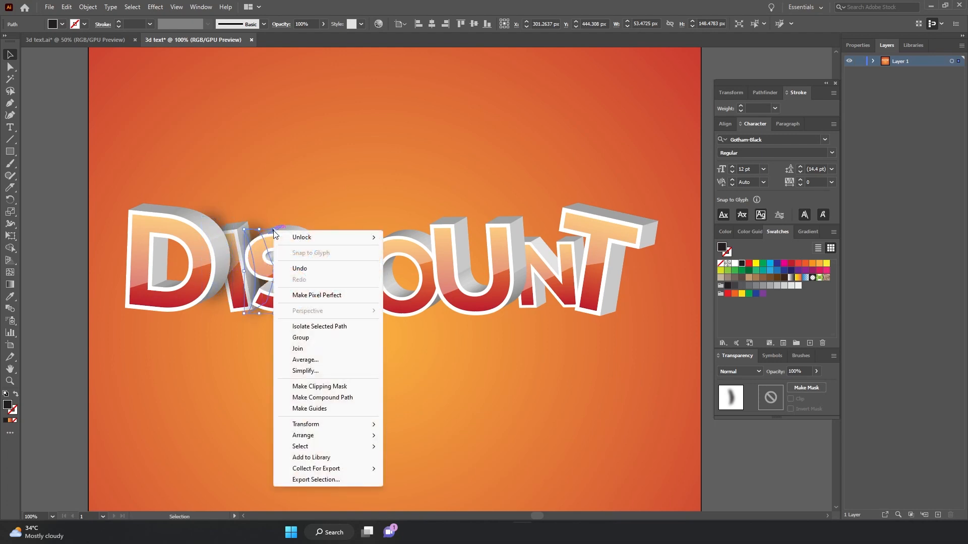
mouse_move(314, 425)
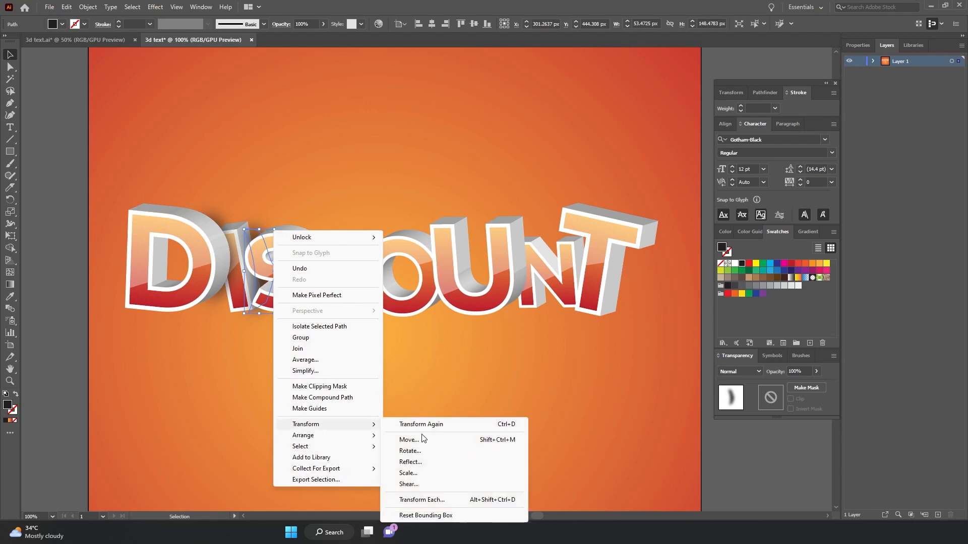
left_click(441, 462)
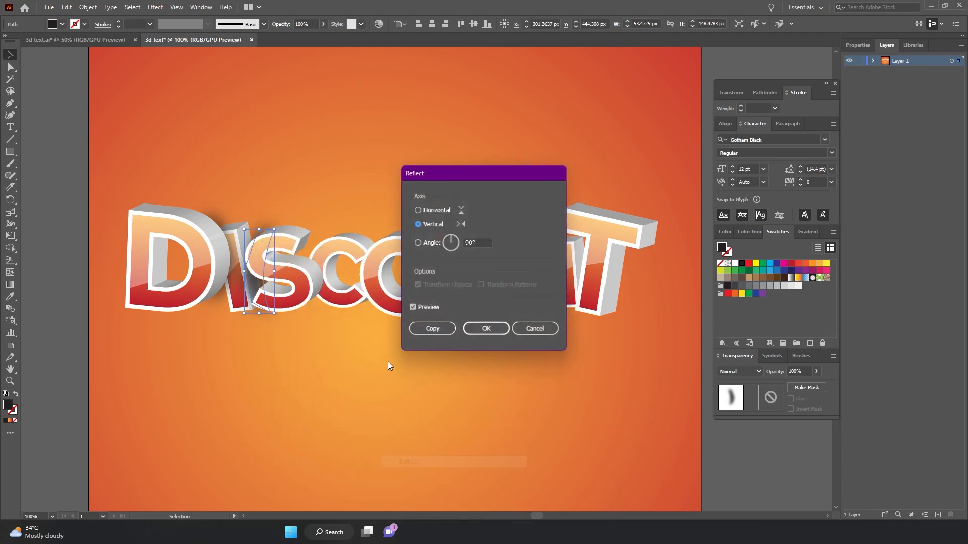
left_click(483, 330)
Adjust the I's shadow, then copy it beside the S and reflect that copy vertically.
left_click_drag(277, 229, 268, 234)
left_click_drag(264, 309, 322, 304, "alt")
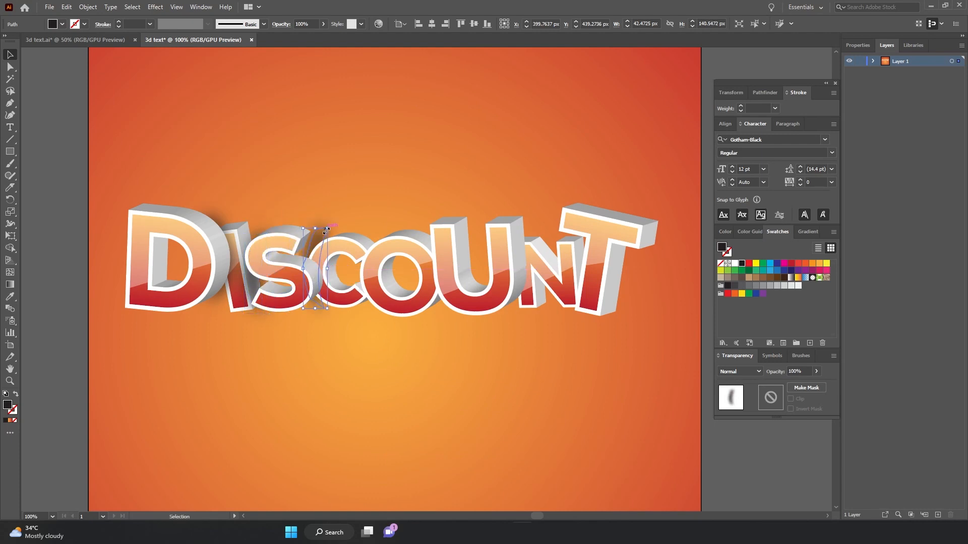
right_click(322, 303)
mouse_move(353, 420)
left_click(466, 462)
key("Return")
Place stretched shadow copies beside the C and the O and send them backward.
left_click_drag(315, 228, 378, 241)
left_click_drag(368, 296, 368, 308)
left_click_drag(357, 274, 439, 271)
key("ctrl+[")
Stretch the shadow beside the O taller, then copy it beside the U and send it backward.
left_click(369, 250)
left_click_drag(441, 235, 441, 224)
left_click_drag(440, 302, 440, 310)
left_click_drag(444, 255, 518, 266)
key("ctrl+[")
Reflect the shadow beside the U vertically.
left_click(439, 258)
left_click(434, 271)
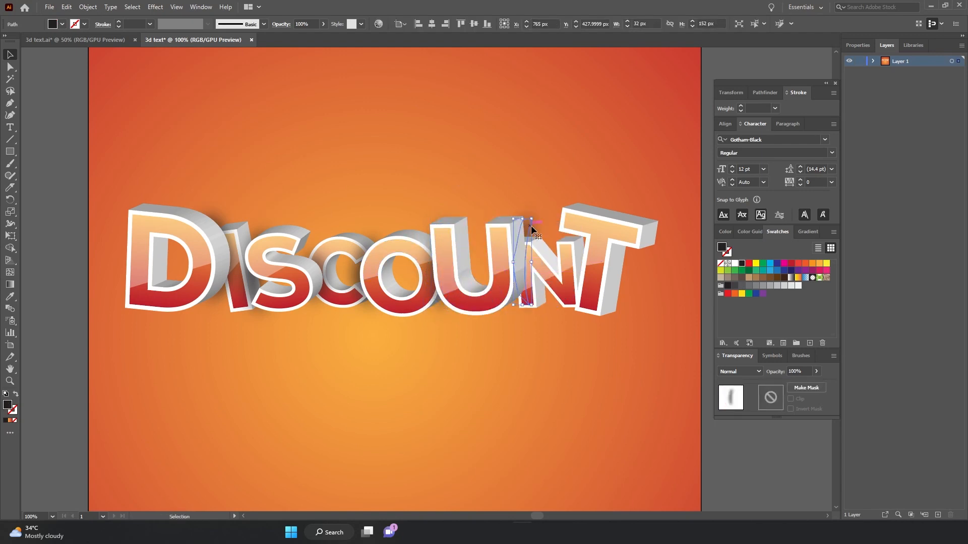
right_click(531, 220)
mouse_move(567, 411)
left_click(681, 452)
key("Return")
Copy the shadow to the gap between the N and the T.
left_click(531, 265)
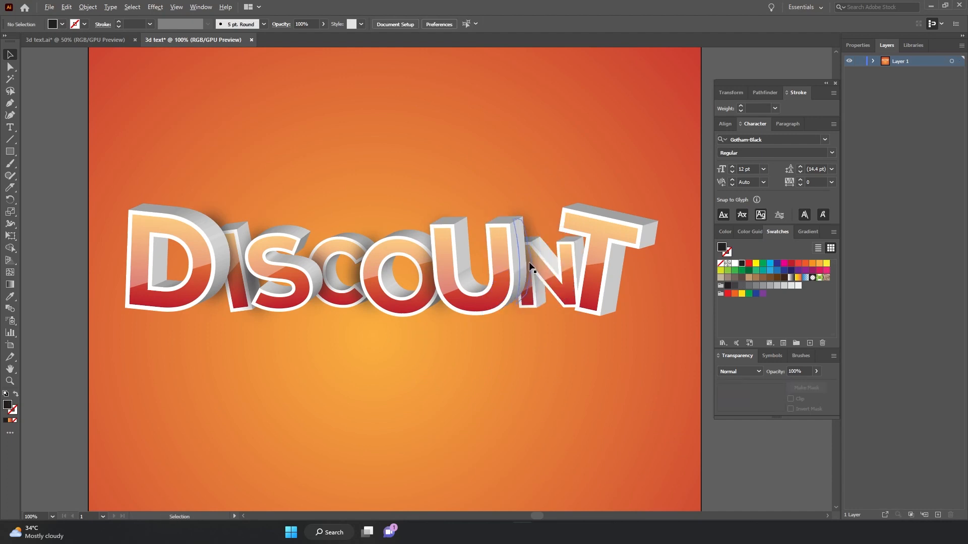
left_click(528, 262)
left_click_drag(529, 259, 588, 265)
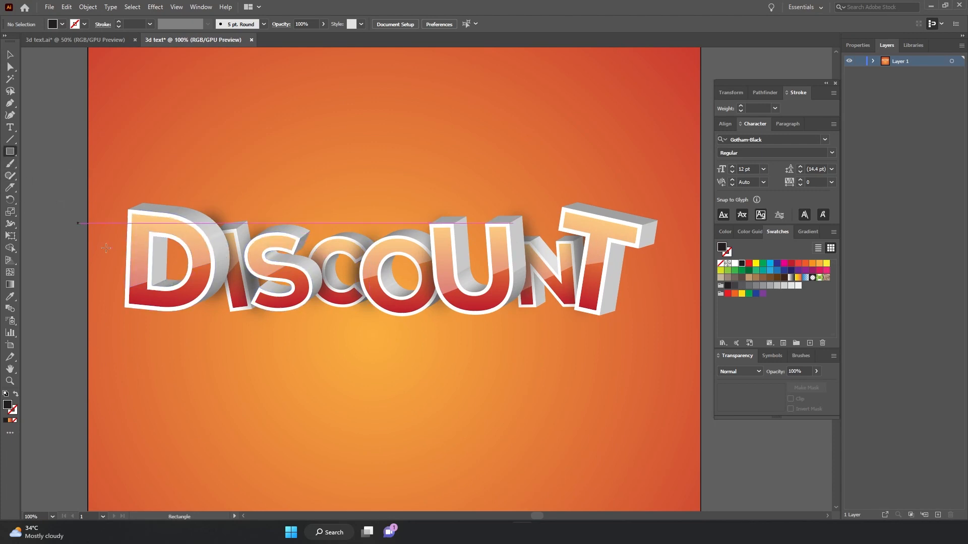
Draw a 639 by 68 px rectangle above the text and bend it into an arc with the Curvature tool.
left_click_drag(110, 125, 472, 164)
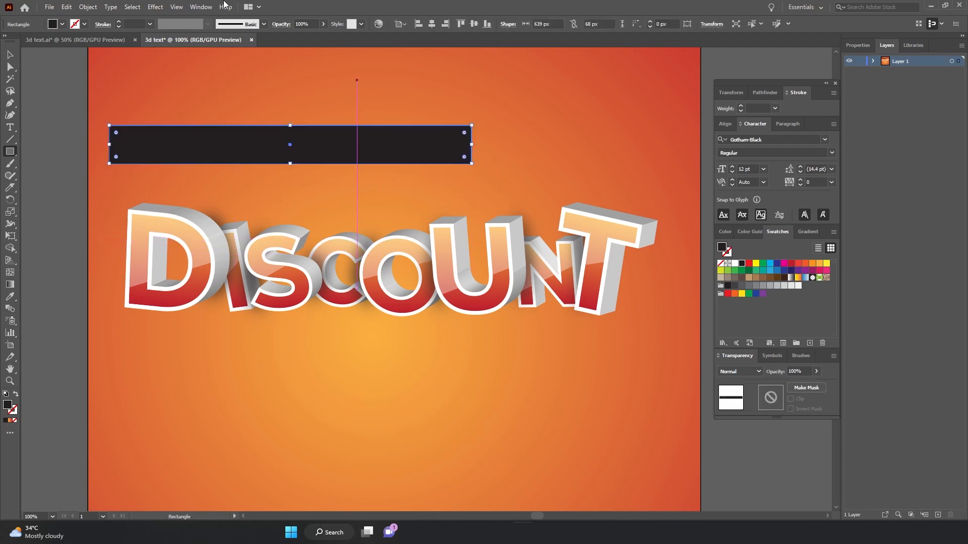
left_click(10, 115)
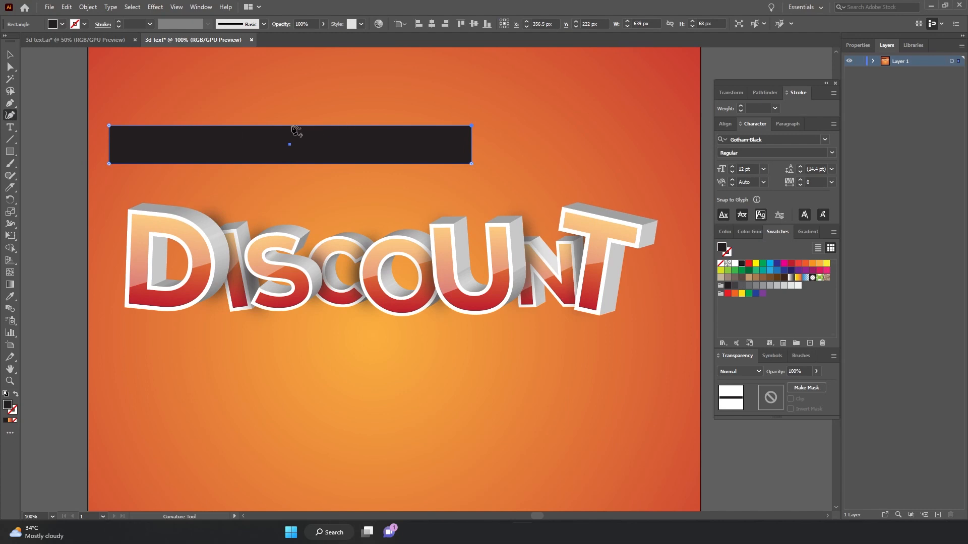
left_click_drag(288, 126, 289, 120)
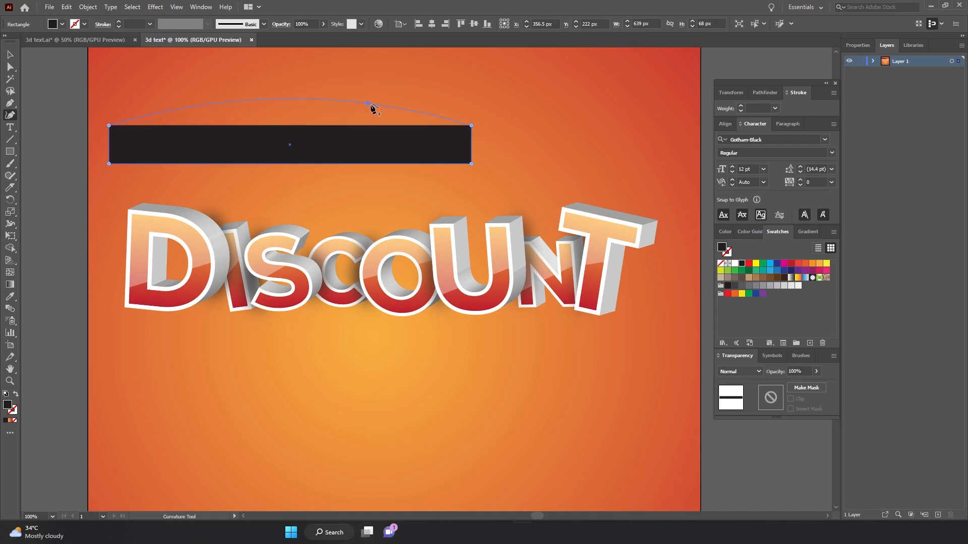
left_click_drag(371, 105, 379, 107)
left_click_drag(322, 164, 378, 141)
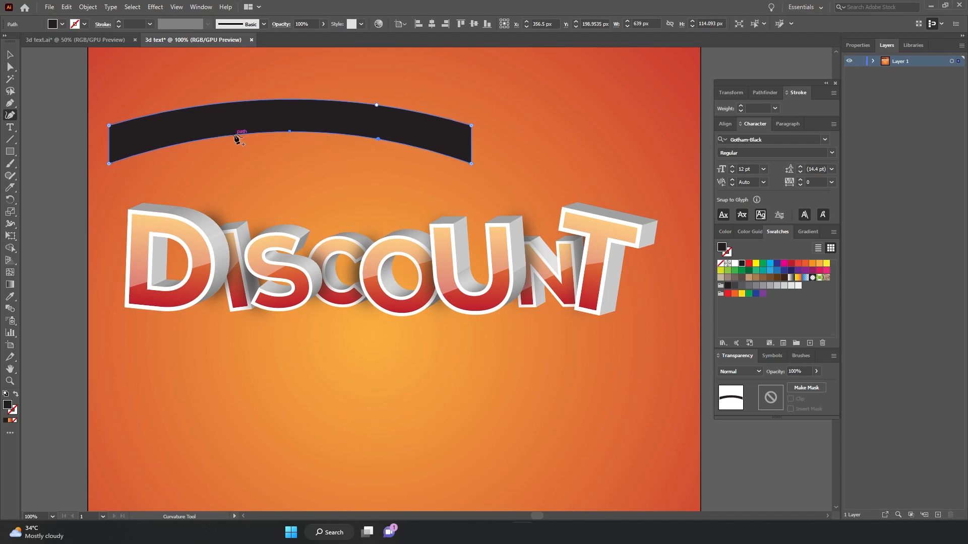
Curve the ribbon's top and bottom edges into a wave with the Curvature tool.
left_click_drag(235, 135, 245, 164)
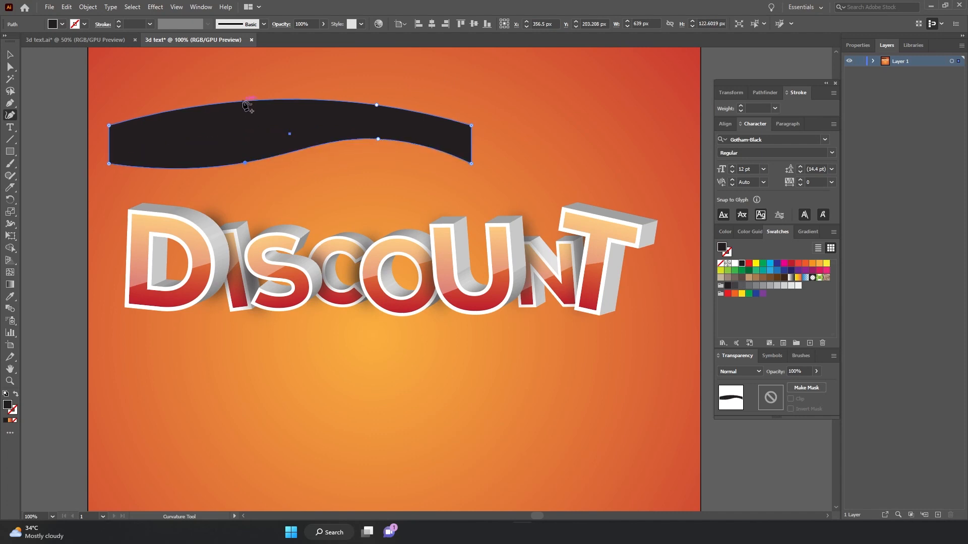
left_click_drag(244, 102, 247, 134)
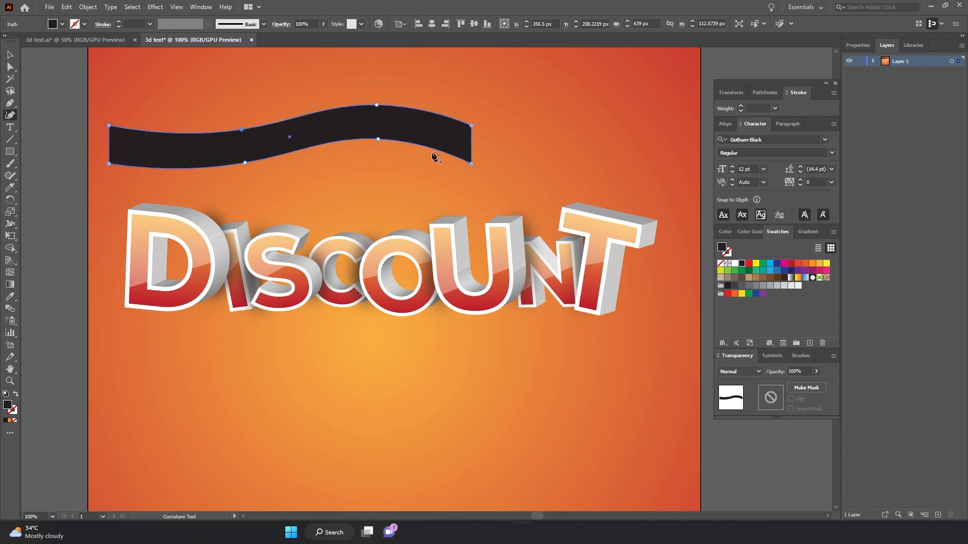
left_click_drag(417, 104, 427, 102)
left_click_drag(378, 140, 434, 136)
Move the wavy ribbon over the upper-left part of the DISCOUNT text.
key("v")
left_click_drag(151, 136, 71, 215)
key("ctrl+minus")
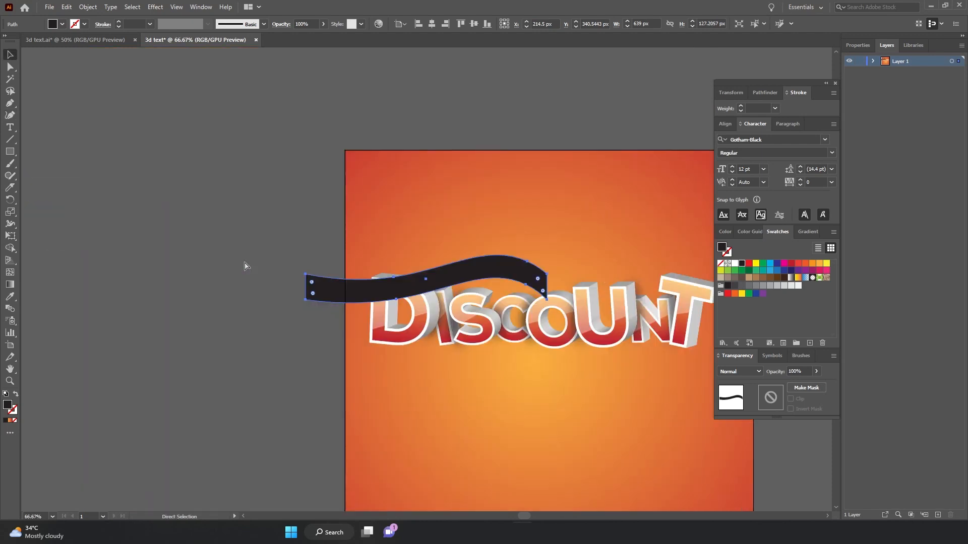
left_click_drag(503, 272, 467, 270)
mouse_move(435, 267)
left_mouse_down()
mouse_move(243, 216)
mouse_move(301, 220)
left_mouse_up()
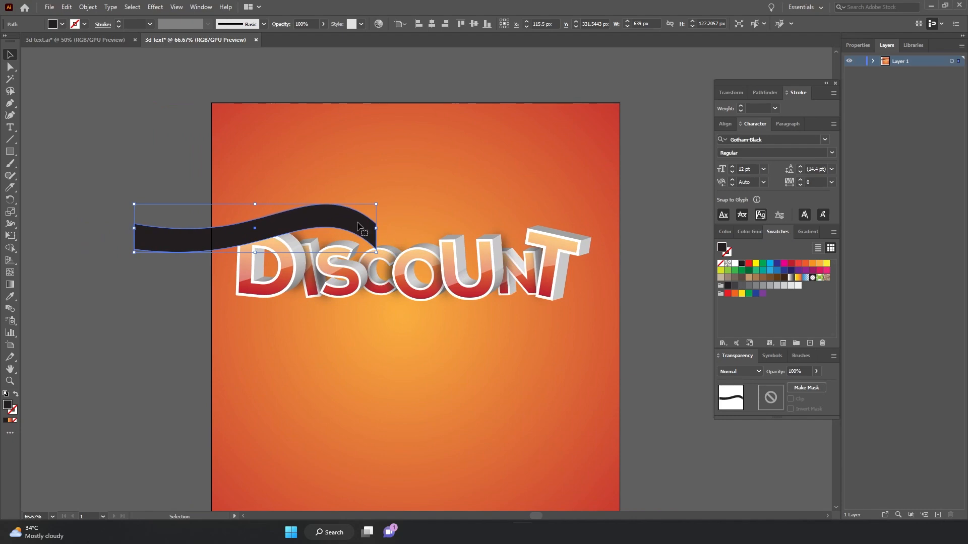
Fill the ribbon with the orange-to-red gradient, add a middle stop, and set the left stop to an orange-red swatch.
left_click(807, 232)
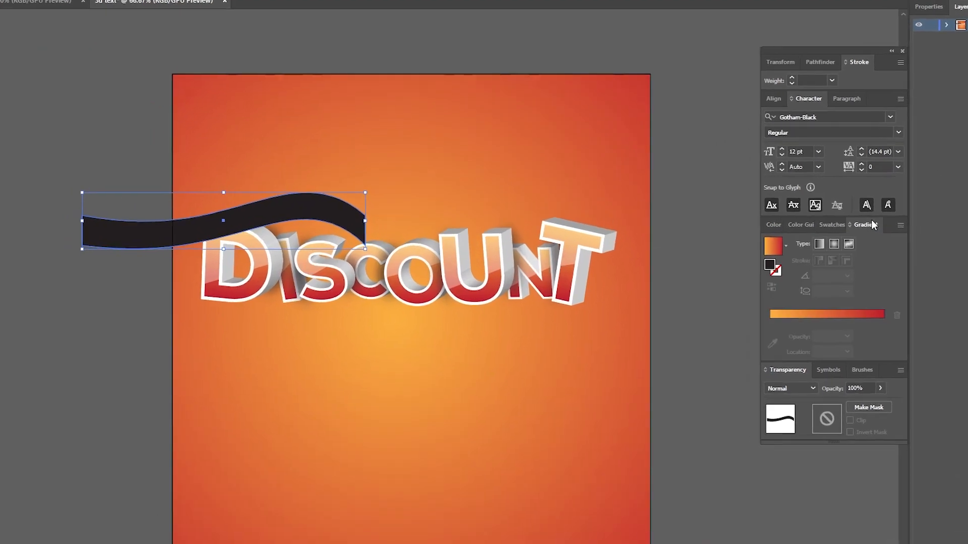
left_click(768, 307)
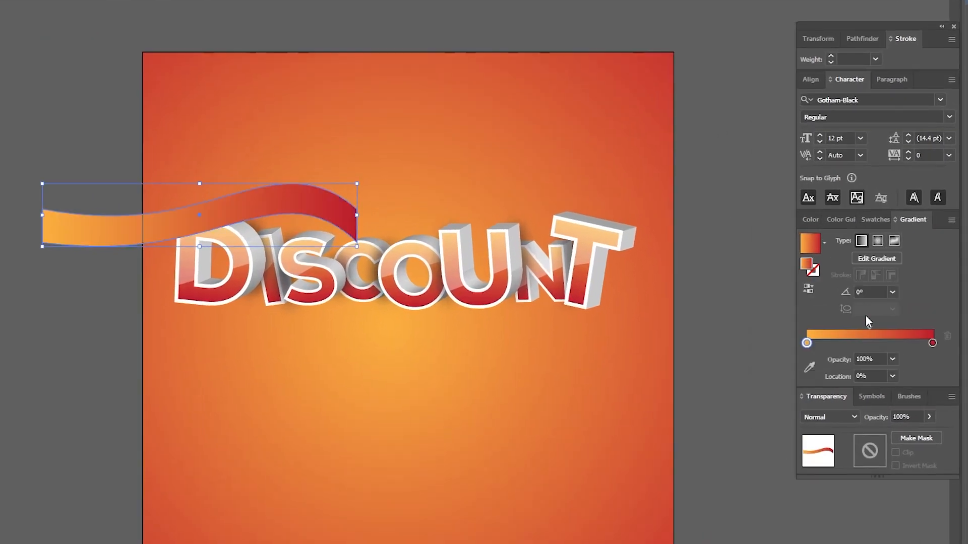
left_click(810, 343)
left_click_drag(888, 351, 896, 351)
double_click(806, 347)
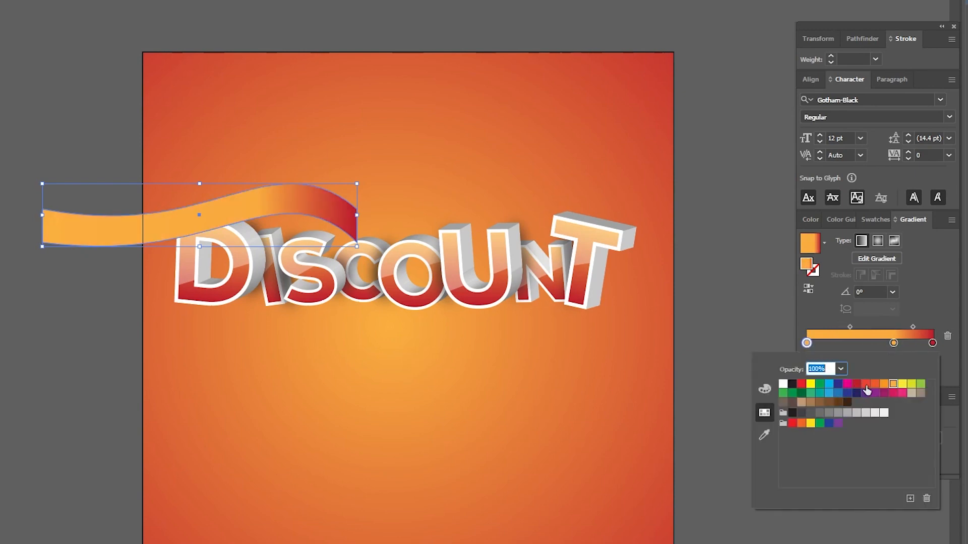
left_click(874, 386)
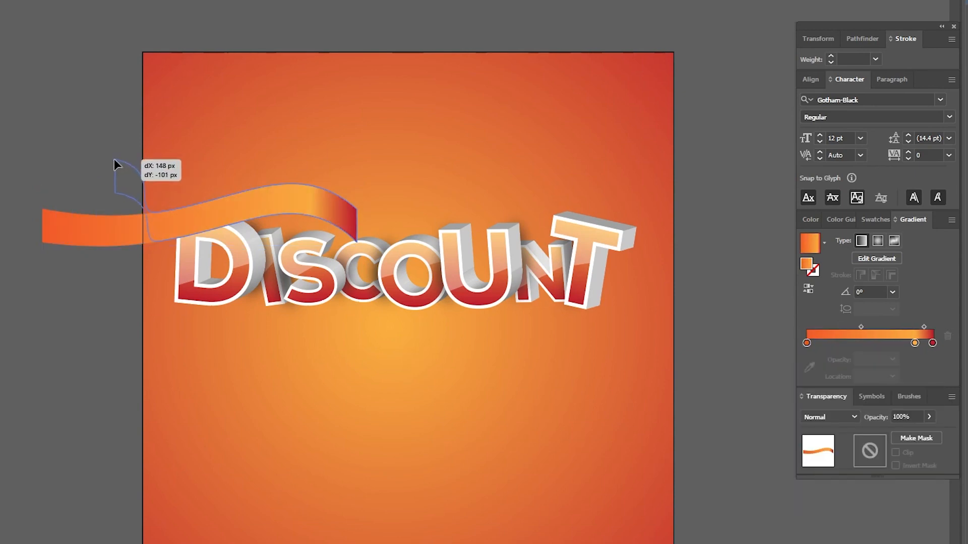
Reshape the ribbon's left end upward into a curl by moving its anchor points.
left_click(113, 162)
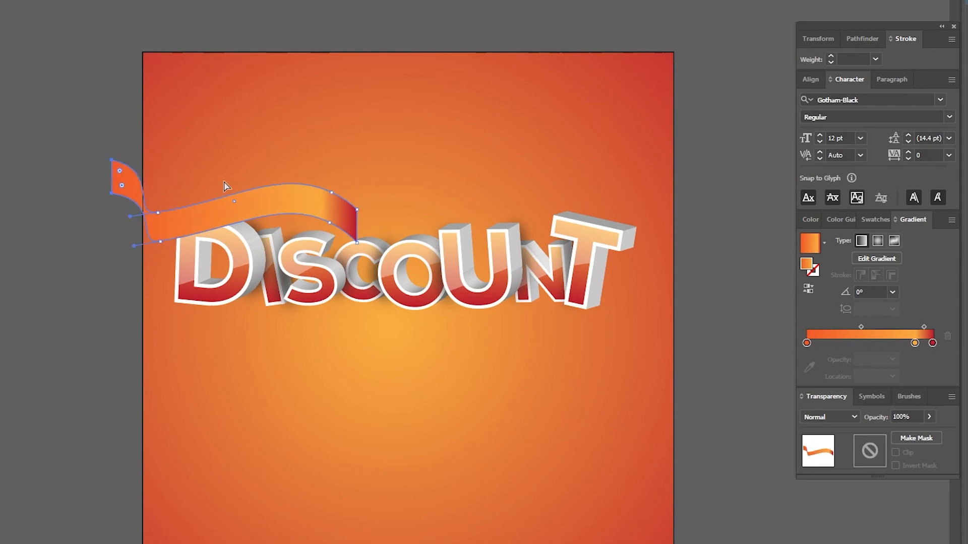
left_click(225, 186)
left_click_drag(244, 208, 286, 202)
left_click_drag(349, 205, 341, 204)
left_click(321, 216)
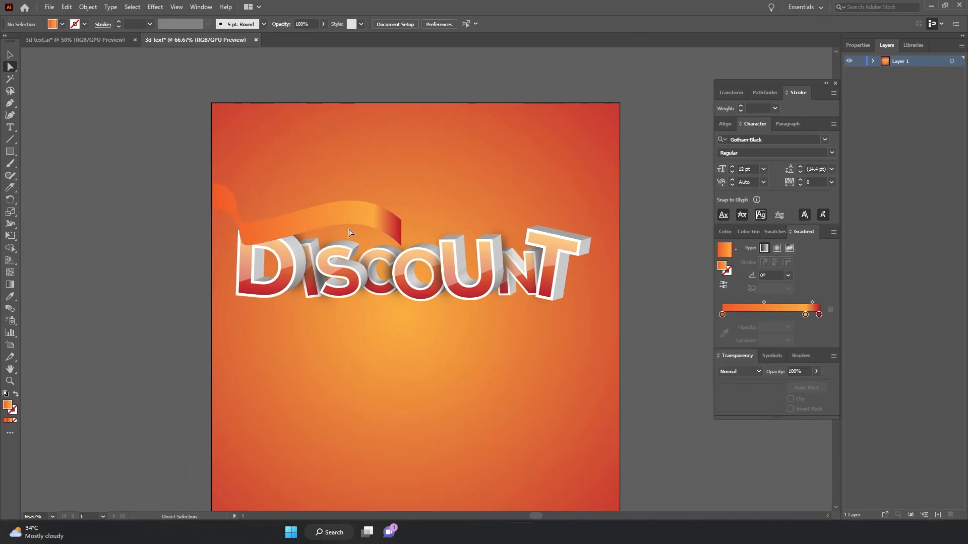
key("ctrl+plus")
key("ctrl+plus")
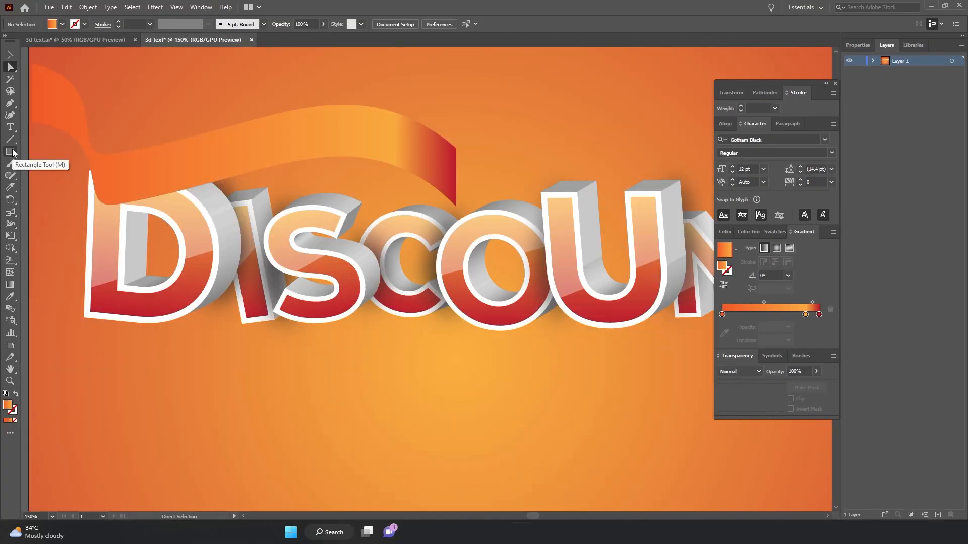
Draw a folded ribbon piece under the ribbon's right end with the Pen tool, adjust its gradient, and send it backward.
left_click(10, 103)
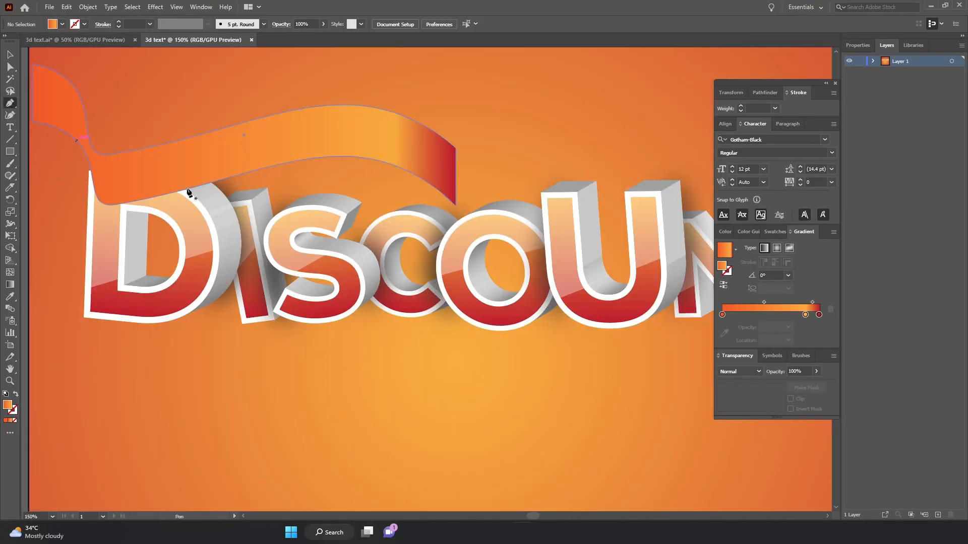
left_click(455, 206)
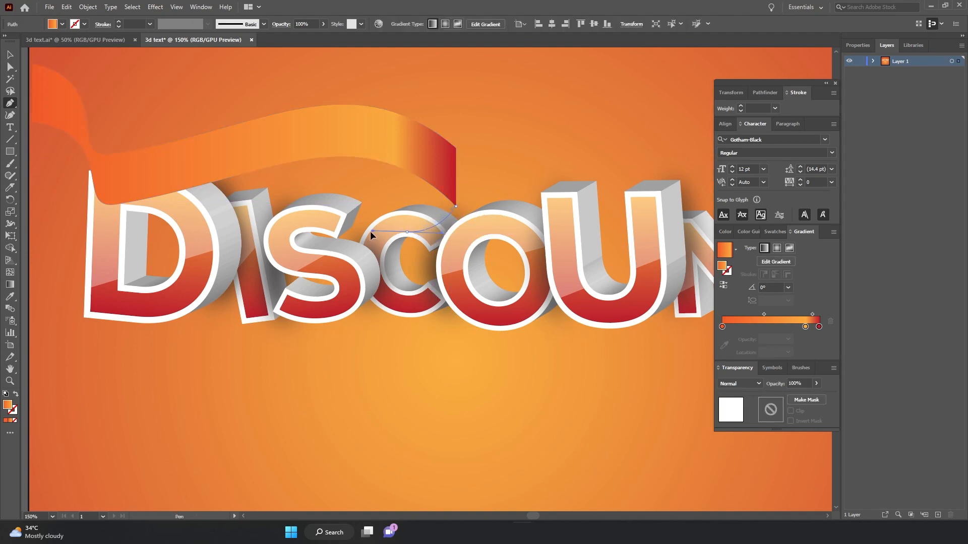
left_click_drag(335, 235, 352, 227)
left_click(369, 261)
left_click(324, 234)
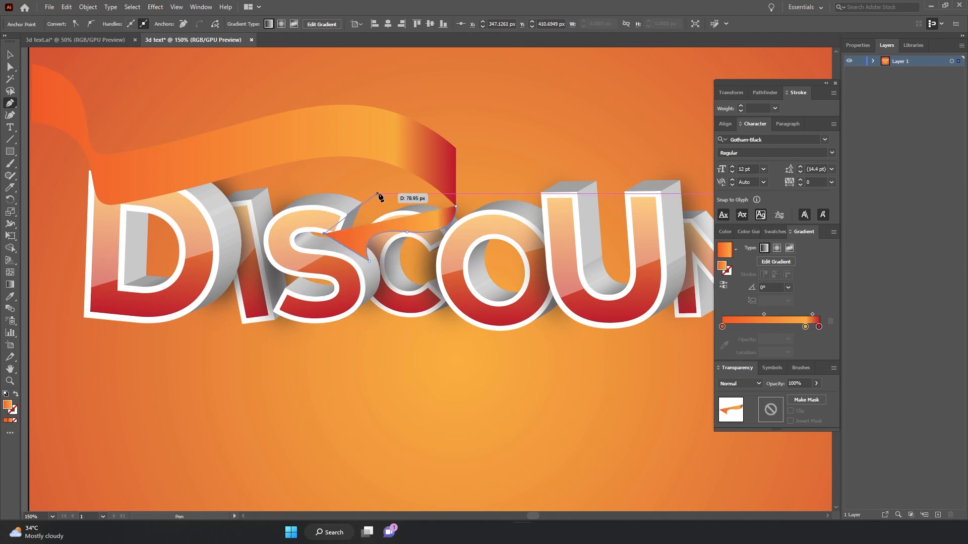
left_click_drag(381, 194, 420, 196)
left_click_drag(424, 181, 425, 174)
left_click(456, 206)
left_click_drag(805, 327, 760, 335)
key("ctrl+bracketleft")
Reshape the ribbon's right end by selecting its corner anchor and pulling its handle downward.
key("v")
left_click(403, 147)
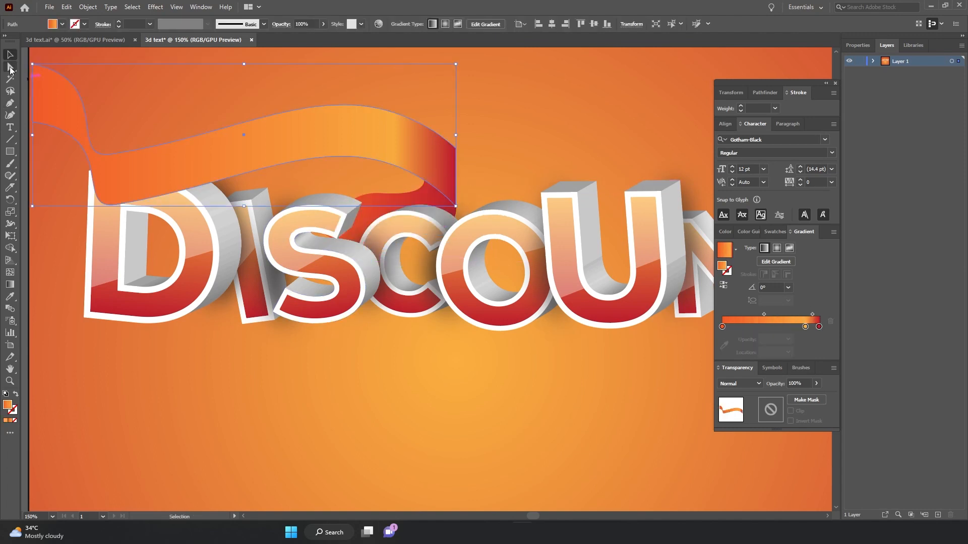
left_click(10, 67)
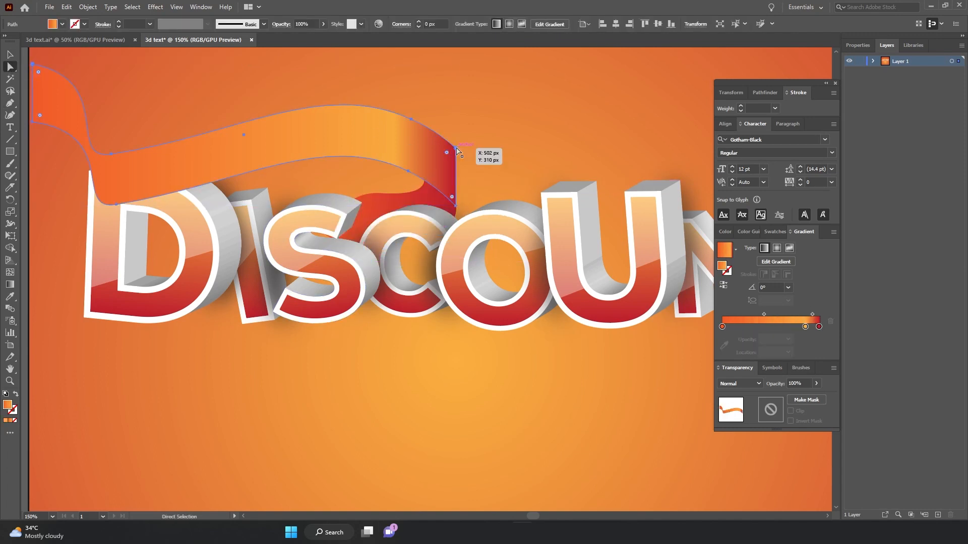
left_click(456, 149)
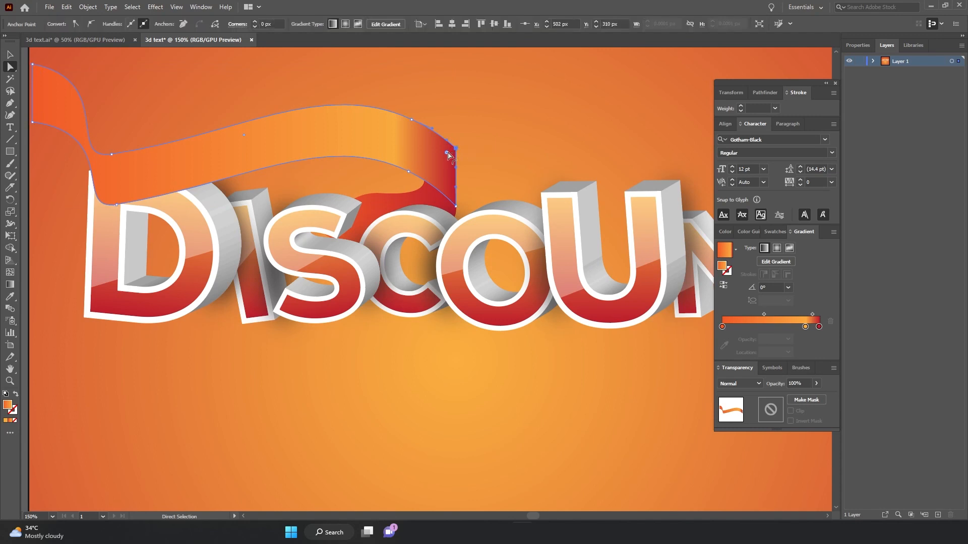
left_click_drag(447, 155, 429, 185)
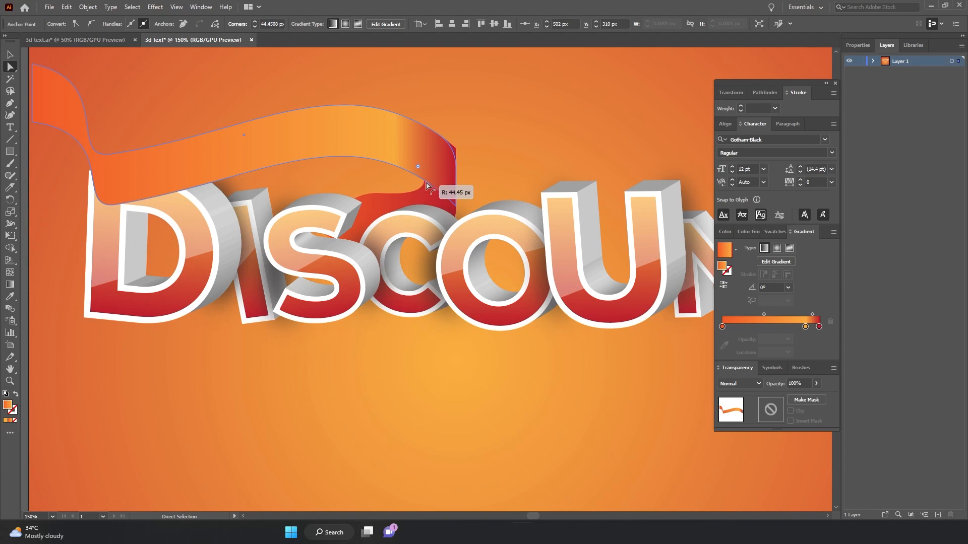
left_click_drag(426, 182, 426, 182)
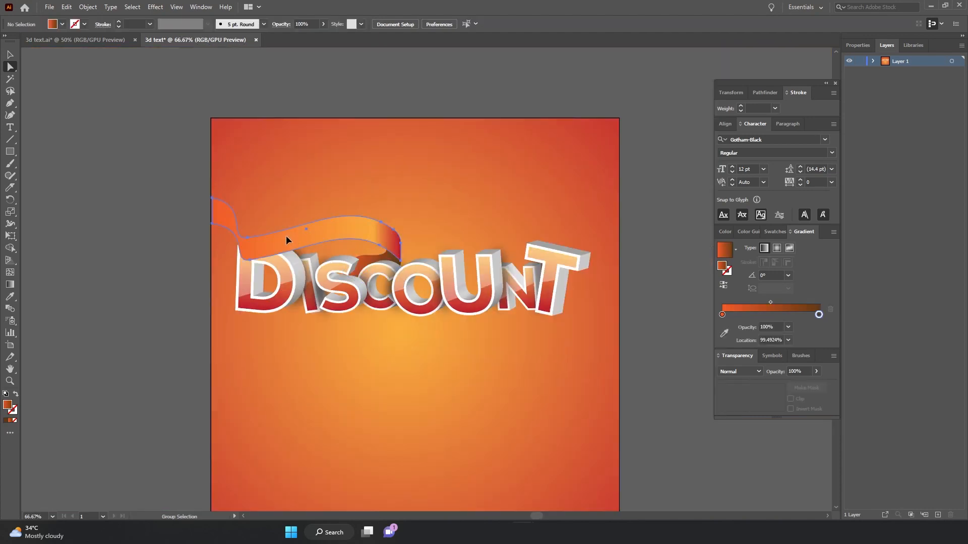
Duplicate the ribbon below the text and reshape and position the copy to run across the right half of DISCOUNT.
left_click_drag(286, 240, 462, 343)
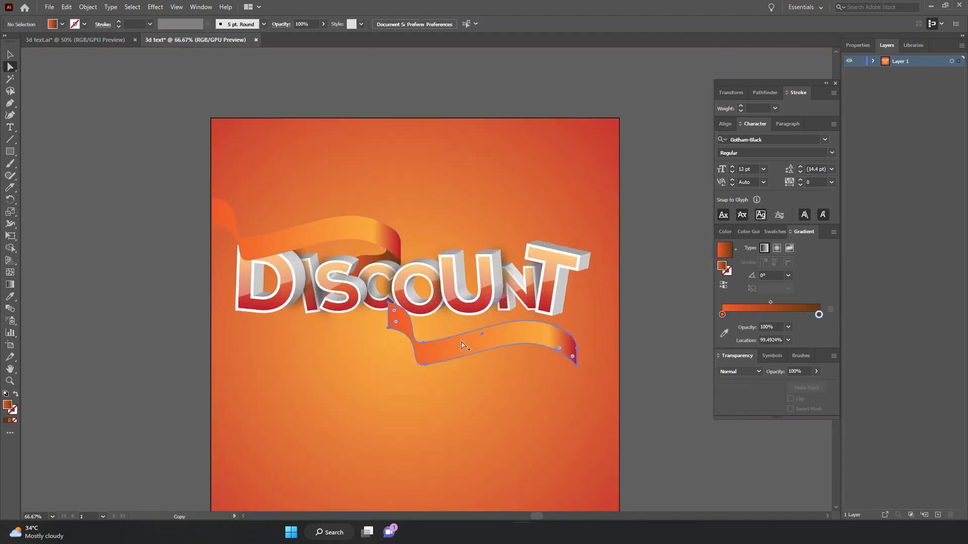
mouse_move(393, 325)
left_mouse_down()
mouse_move(371, 352)
mouse_move(343, 336)
mouse_move(363, 360)
mouse_move(428, 348)
mouse_move(402, 332)
left_mouse_up()
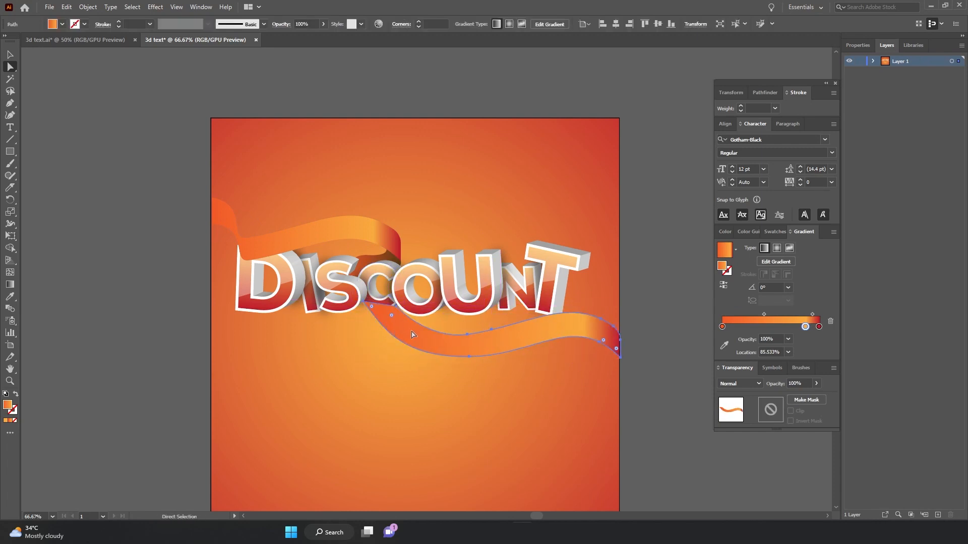
left_click_drag(600, 339, 593, 312)
key("v")
mouse_move(624, 274)
left_mouse_down()
mouse_move(623, 265)
mouse_move(607, 292)
mouse_move(626, 273)
left_mouse_up()
mouse_move(590, 302)
left_mouse_down()
mouse_move(578, 309)
mouse_move(591, 323)
mouse_move(587, 290)
left_mouse_up()
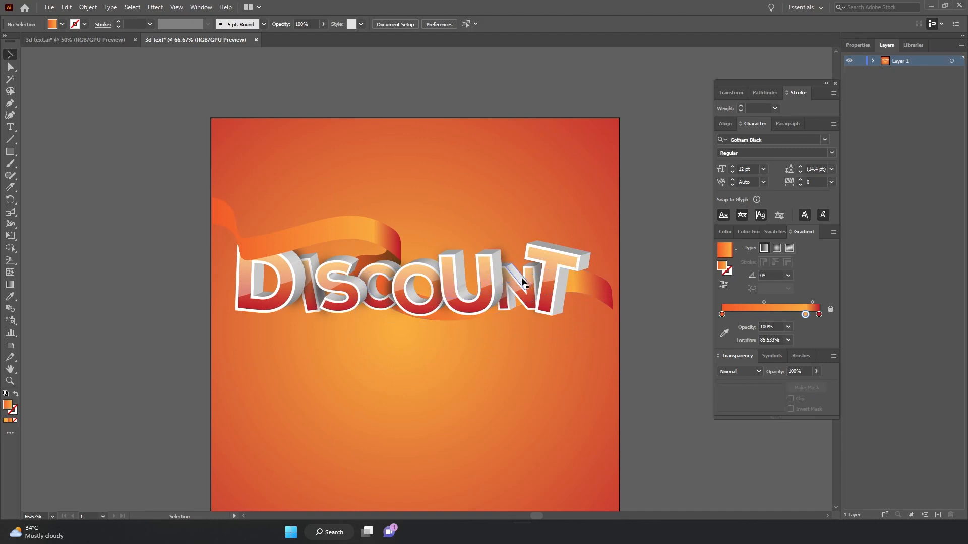
Adjust the second ribbon's middle section and send it backward twice behind the letters.
left_click(550, 282)
key("a")
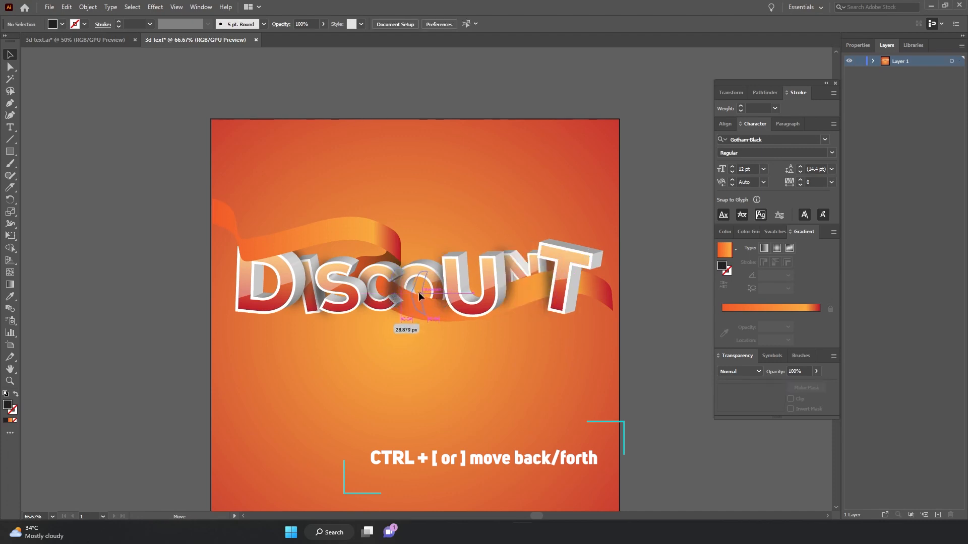
left_click_drag(418, 292, 420, 294)
left_click_drag(432, 268, 451, 297)
left_click_drag(421, 295, 276, 252)
key("ctrl+[")
key("ctrl+[")
Reposition the second ribbon's pieces so it weaves through the lower parts of the O, U and N letters.
left_click(456, 205)
left_click_drag(306, 273, 264, 261)
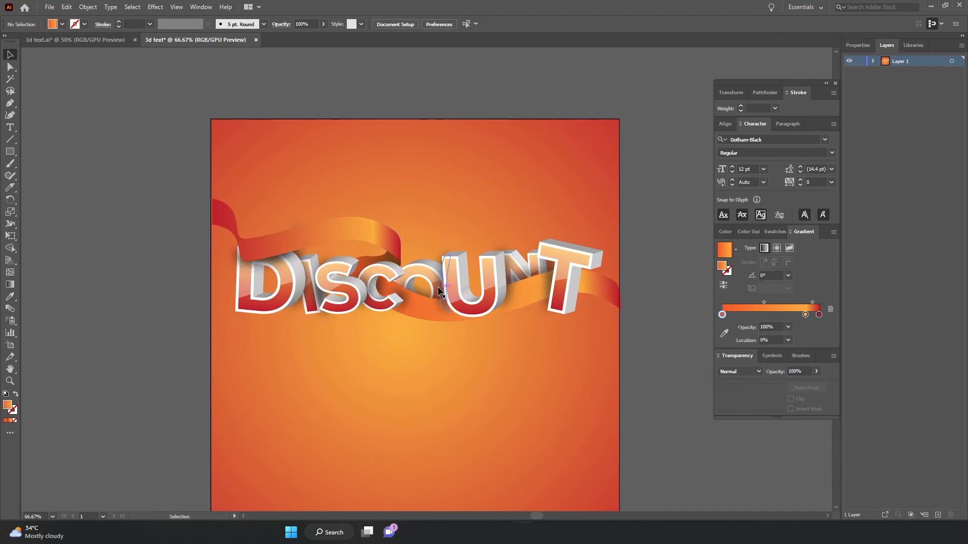
left_click_drag(437, 289, 465, 319, "alt")
mouse_move(499, 292)
left_mouse_down()
mouse_move(514, 301)
mouse_move(497, 307)
left_mouse_up()
left_click(522, 398)
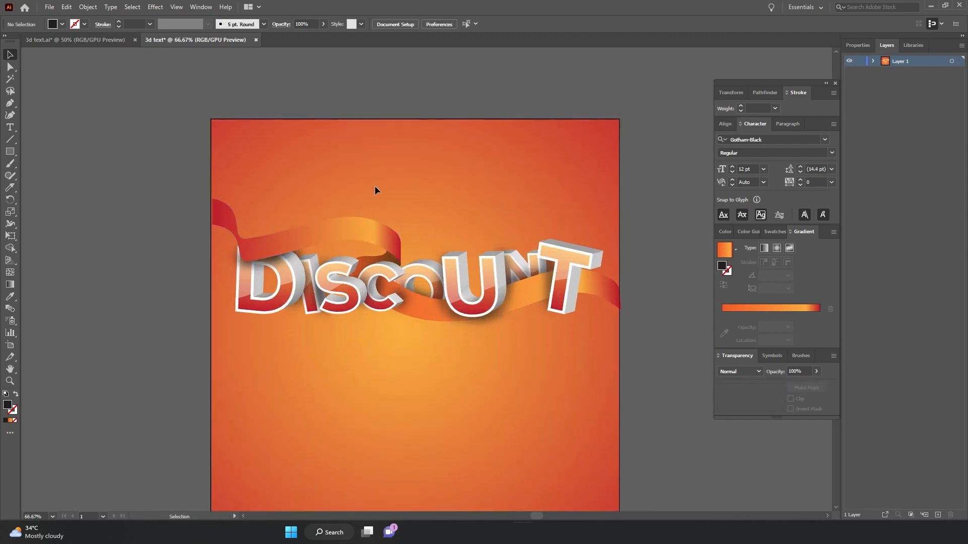
Select the whole DISCOUNT design with both ribbons, group it, and move the group slightly down.
left_click_drag(375, 186, 420, 254)
right_click(383, 239)
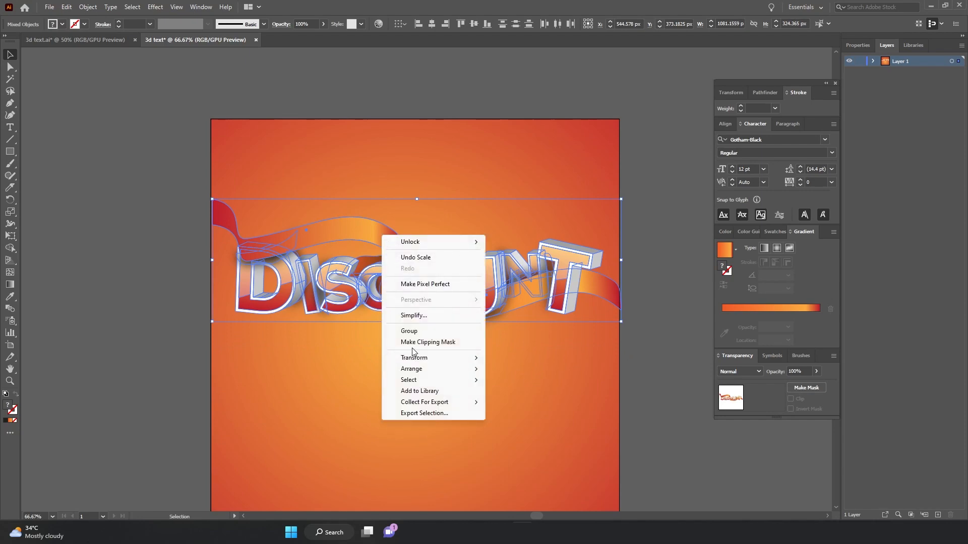
left_click(414, 332)
left_click(378, 217)
left_click_drag(374, 237, 394, 278)
left_click(396, 185)
scroll(453, 255, "down", 3)
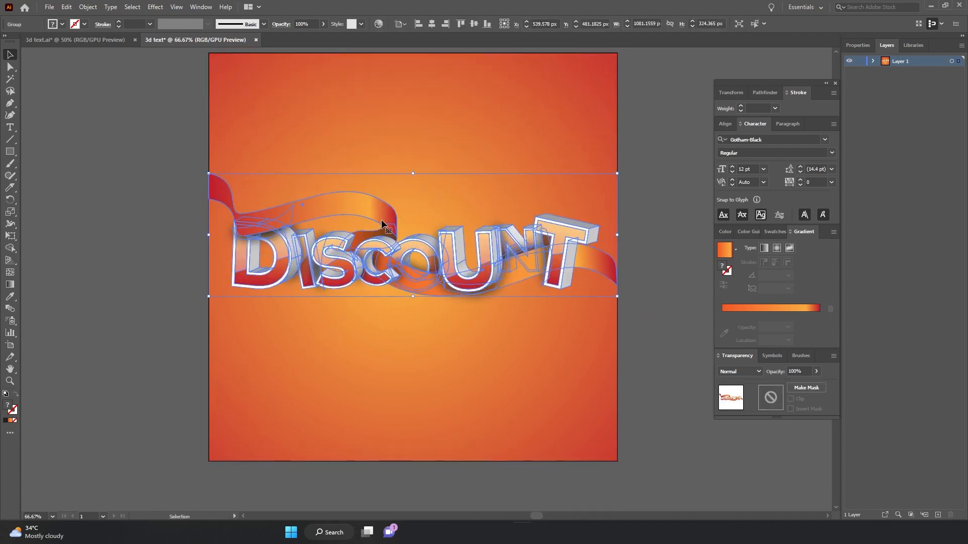
left_click(123, 187)
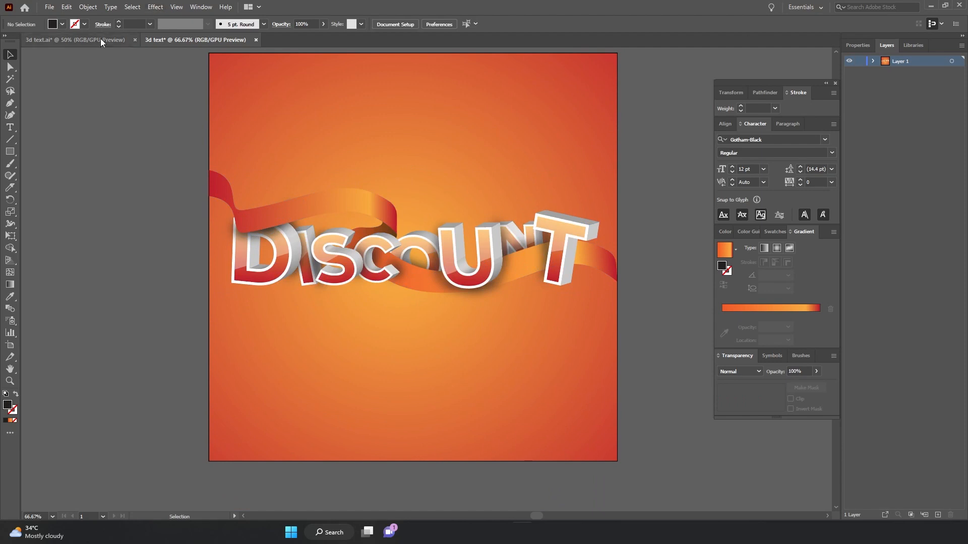
Bring the bunting flags, 50% text and confetti triangles from the other document into this design and position them.
left_click(98, 41)
left_click(388, 166)
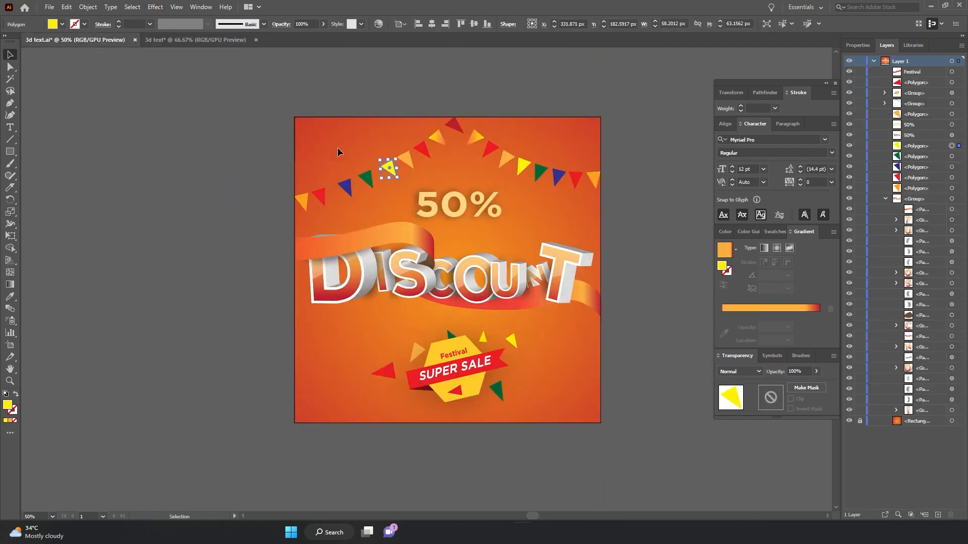
left_click(158, 134)
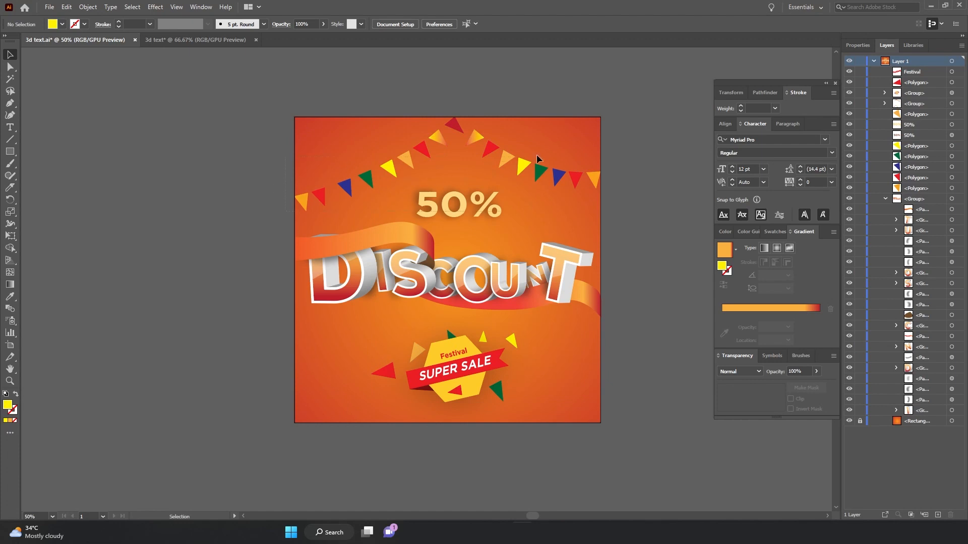
left_click_drag(651, 130, 651, 130)
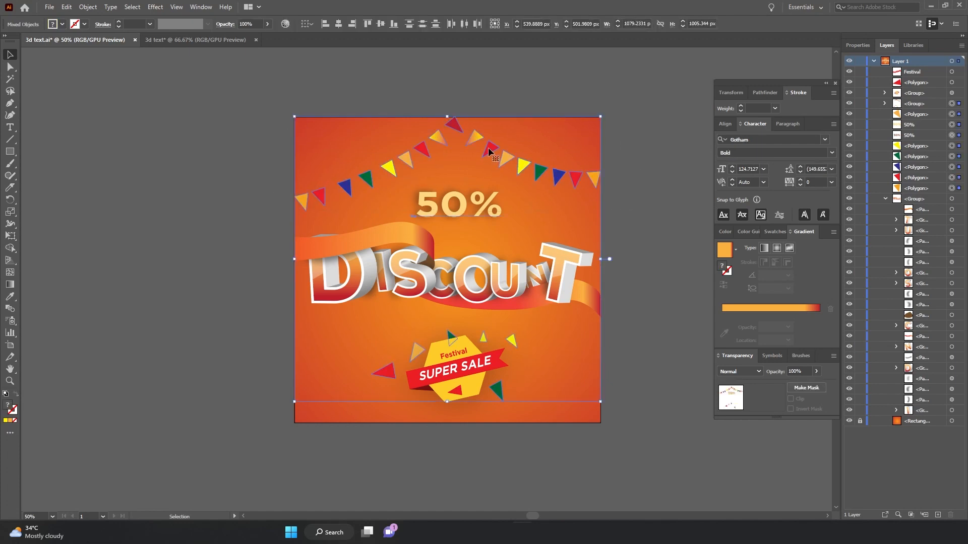
left_click_drag(488, 151, 412, 128)
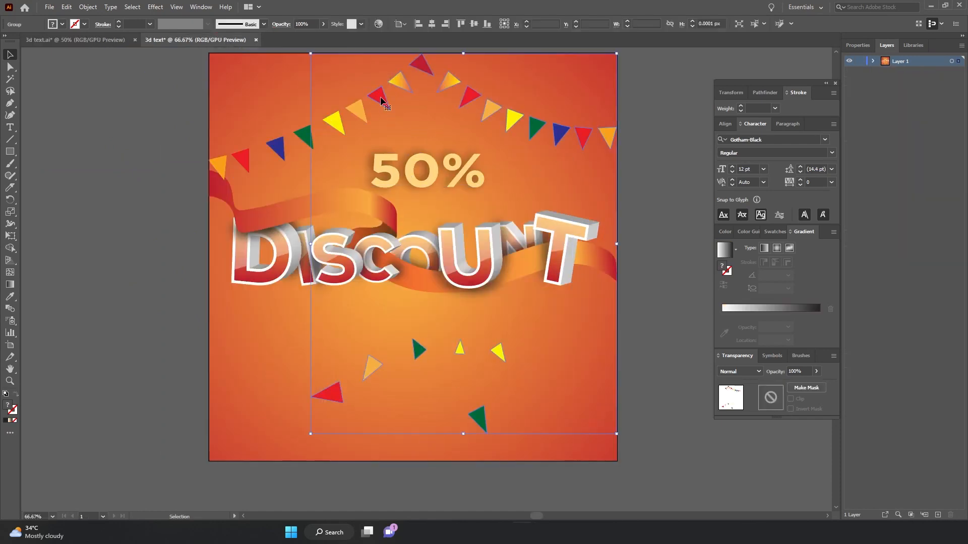
Draw a triangle with the Polygon tool about 232 × 215 px and fill it with a light blue swatch.
left_click(88, 144)
left_click_drag(14, 151, 51, 187)
left_click_drag(255, 97, 302, 117)
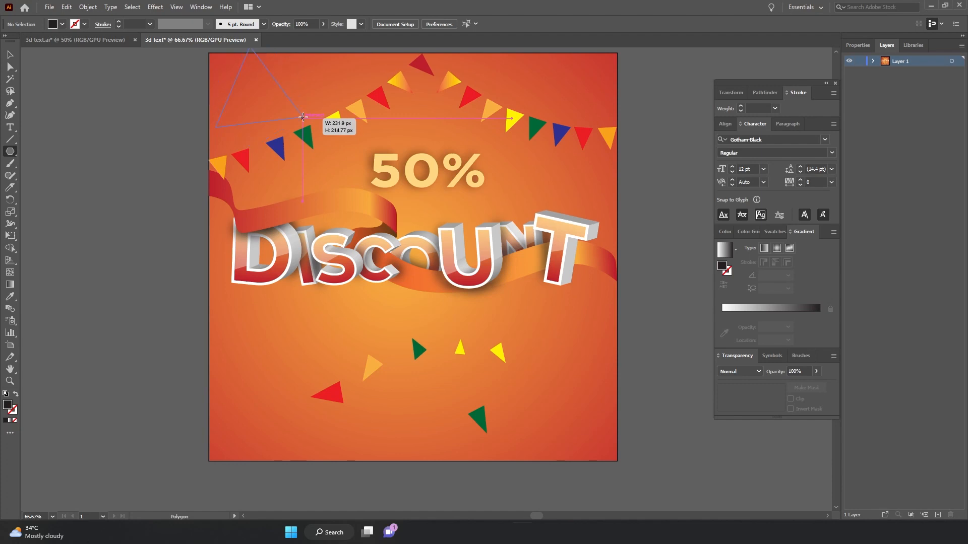
left_click_drag(303, 118, 303, 118)
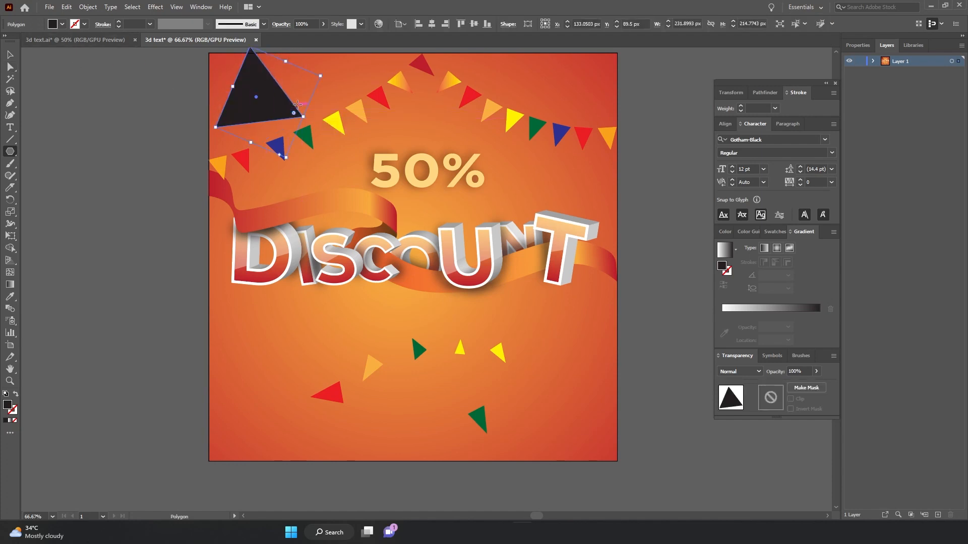
left_click(766, 231)
left_click(770, 264)
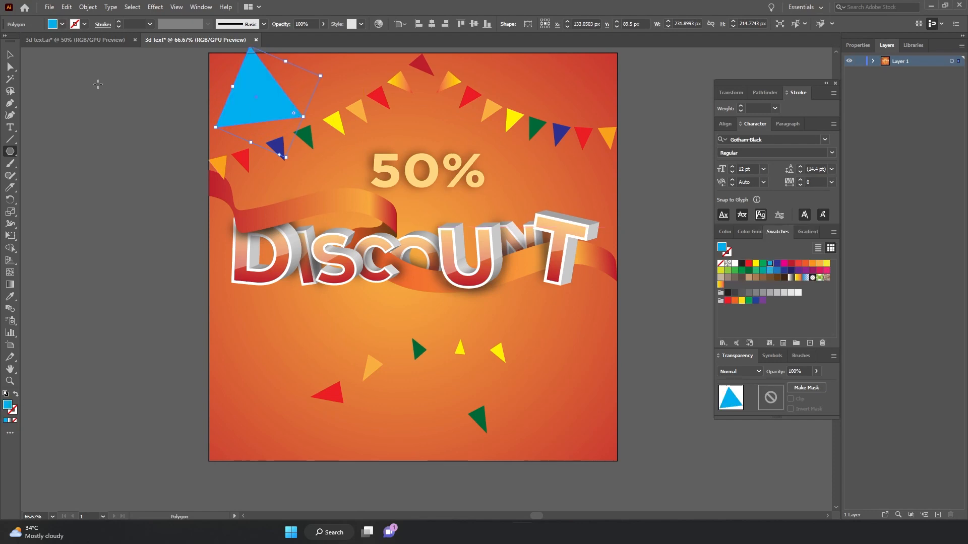
Scale the blue triangle down to about 85 × 67 px and move it among the confetti below the text.
left_click(10, 56)
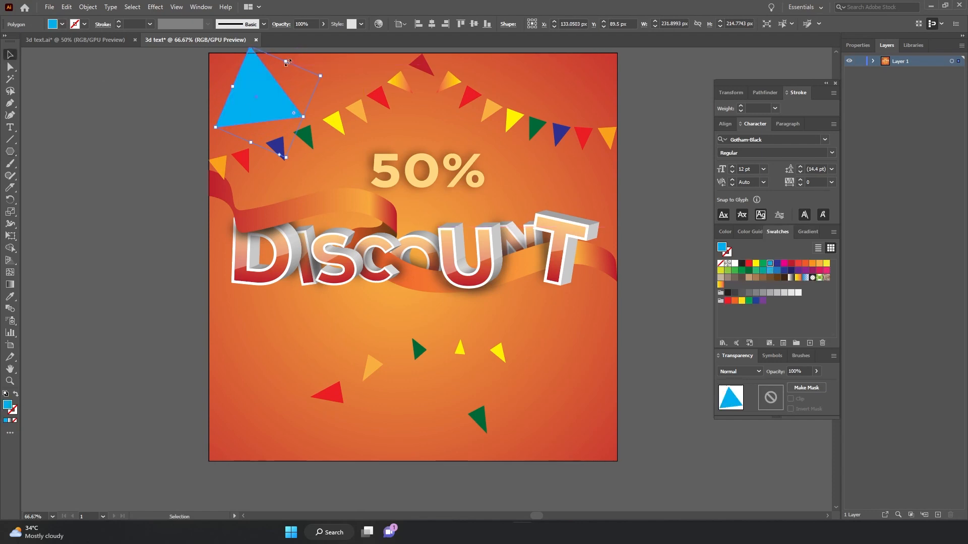
left_click_drag(287, 63, 544, 399)
left_click_drag(585, 419, 524, 398)
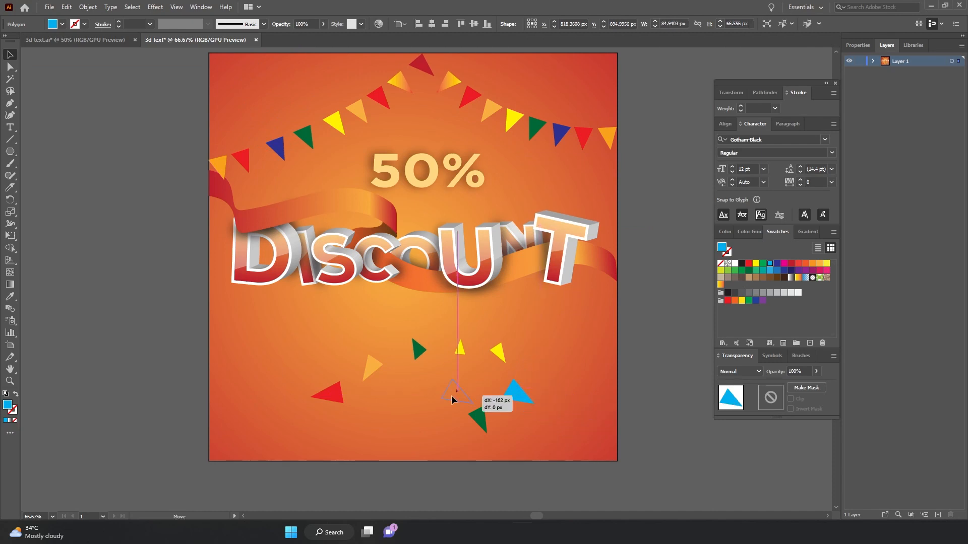